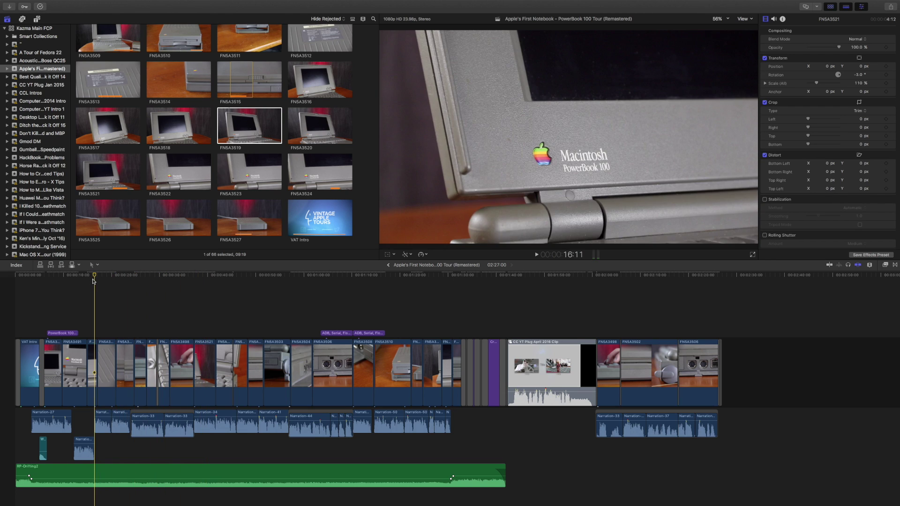
Play the project, stop at the PowerBook 100 title, and scroll through the installed generators.
{"action": "key", "text": "space"}
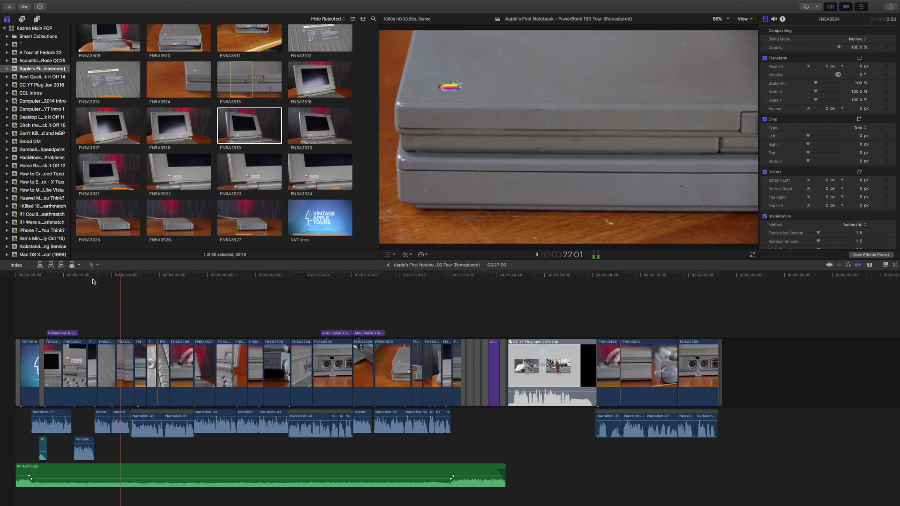
{"action": "left_click", "coordinate": [73, 275]}
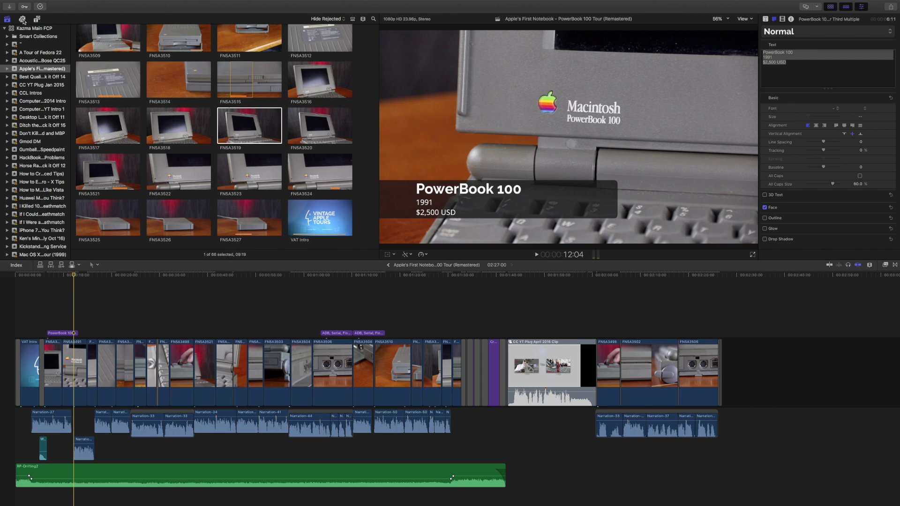
{"action": "left_click", "coordinate": [37, 20]}
{"action": "scroll", "coordinate": [249, 120], "scroll_direction": "down", "scroll_amount": 5}
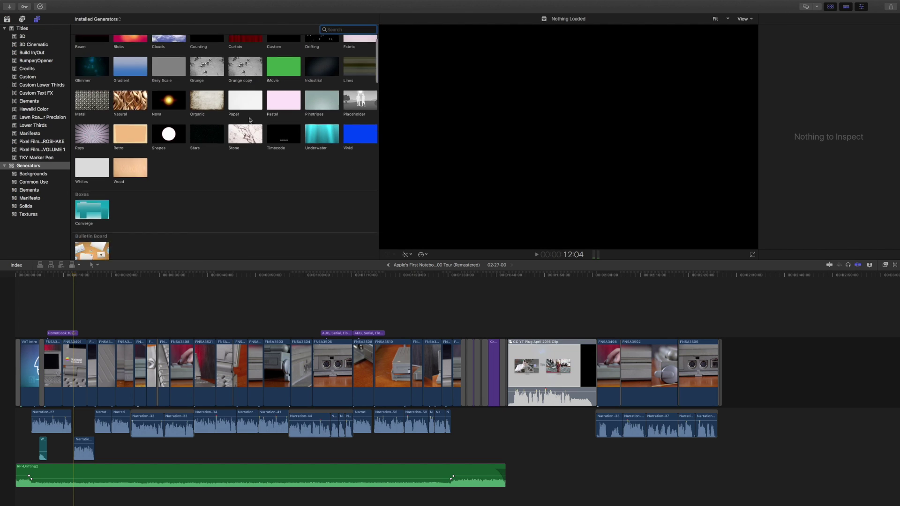
{"action": "scroll", "coordinate": [249, 121], "scroll_direction": "up", "scroll_amount": 10}
{"action": "scroll", "coordinate": [292, 143], "scroll_direction": "down", "scroll_amount": 15}
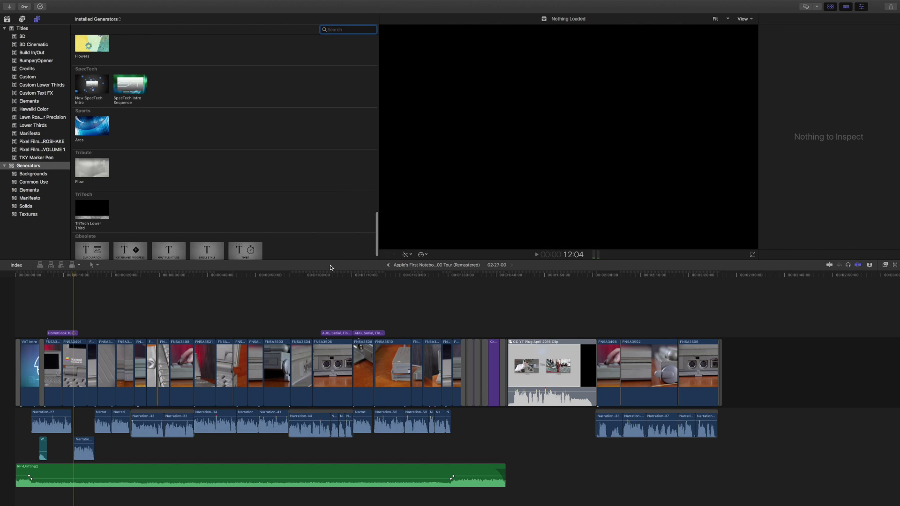
{"action": "scroll", "coordinate": [256, 173], "scroll_direction": "up", "scroll_amount": 15}
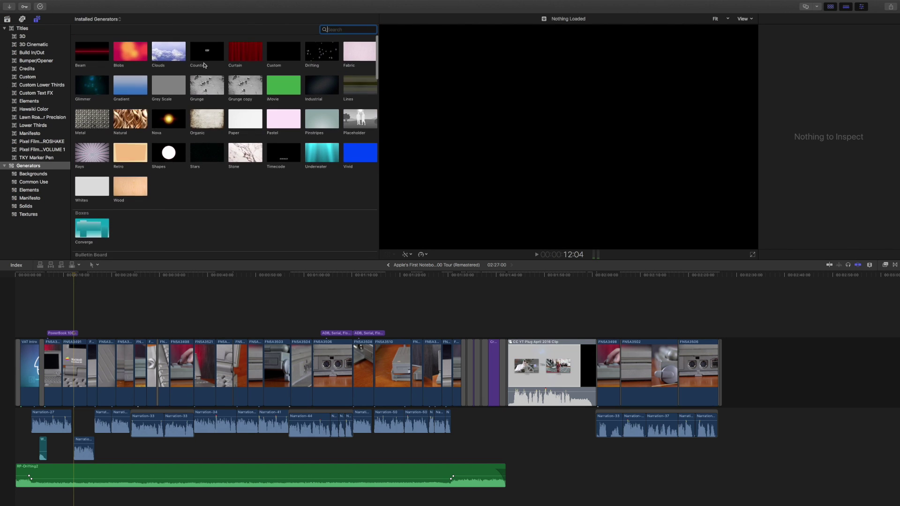
{"action": "left_click", "coordinate": [7, 20]}
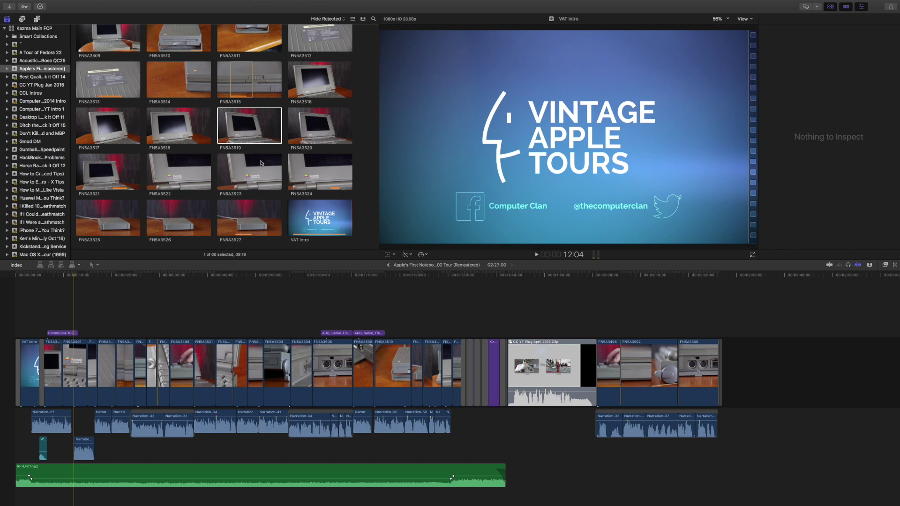
{"action": "key", "text": "space"}
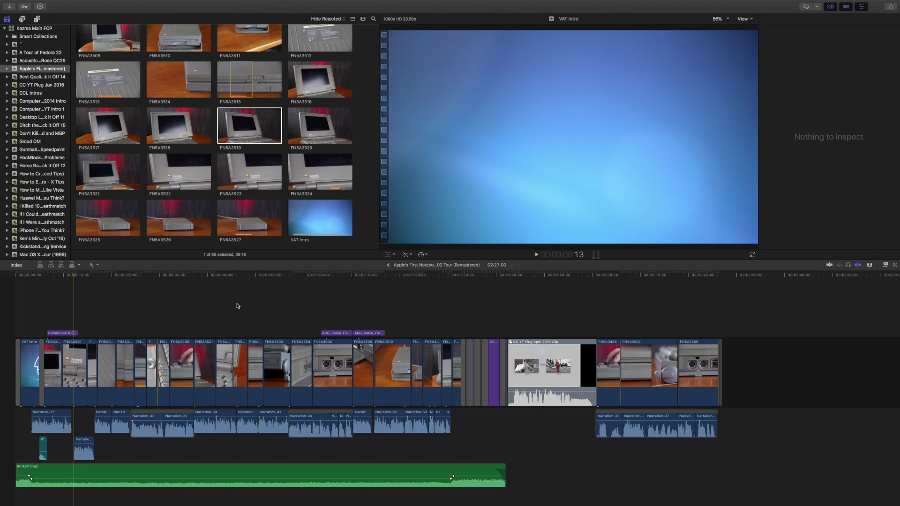
{"action": "left_click", "coordinate": [330, 277]}
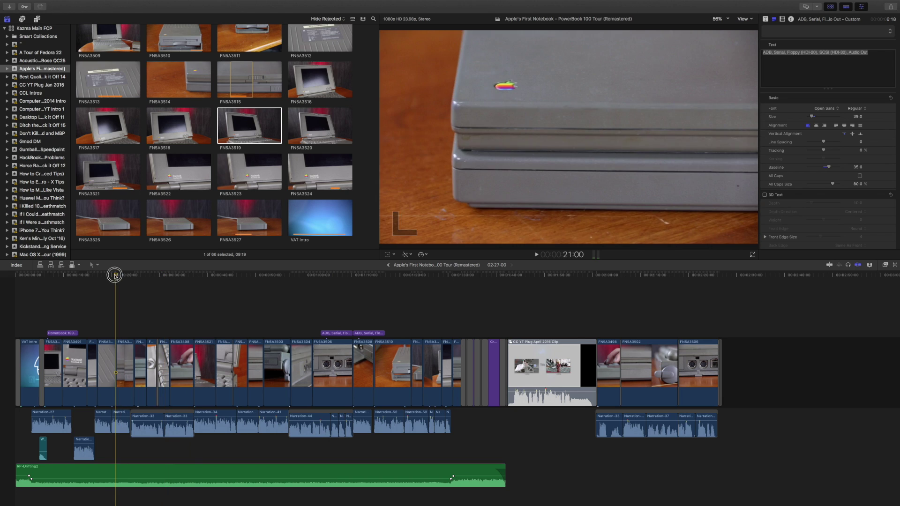
{"action": "left_click", "coordinate": [78, 277]}
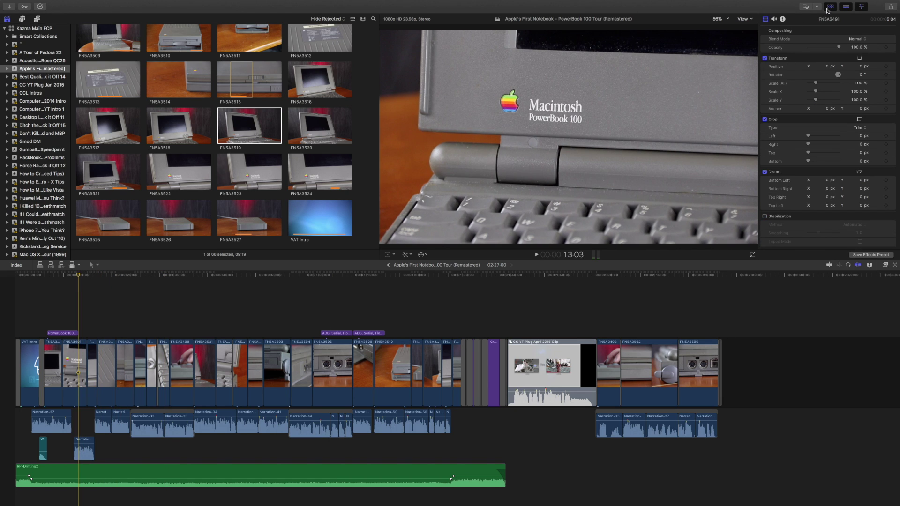
{"action": "left_click", "coordinate": [829, 7]}
{"action": "left_click", "coordinate": [829, 8]}
{"action": "left_click", "coordinate": [846, 7]}
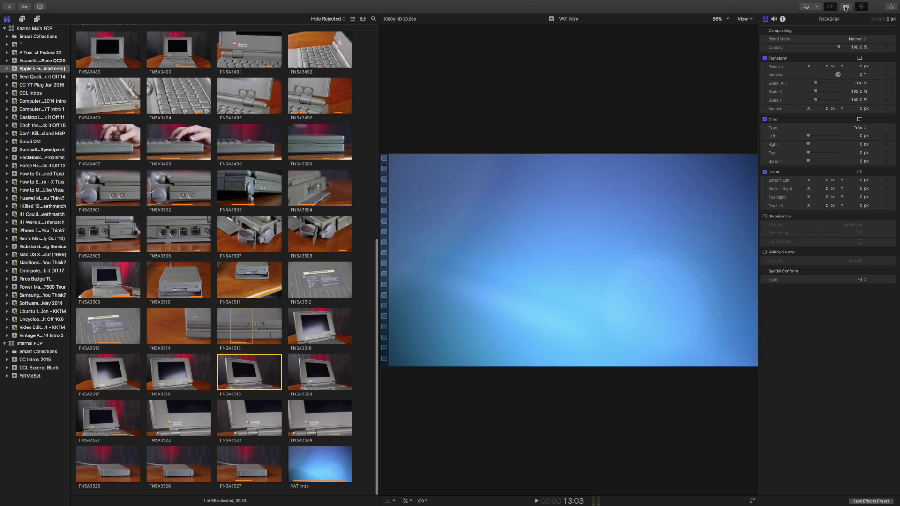
{"action": "left_click", "coordinate": [846, 7]}
{"action": "left_click", "coordinate": [862, 6]}
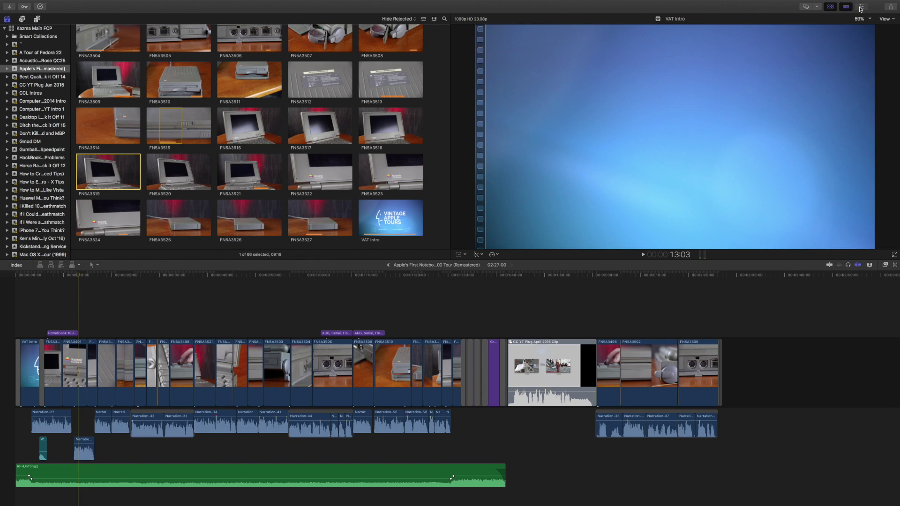
{"action": "left_click", "coordinate": [862, 6]}
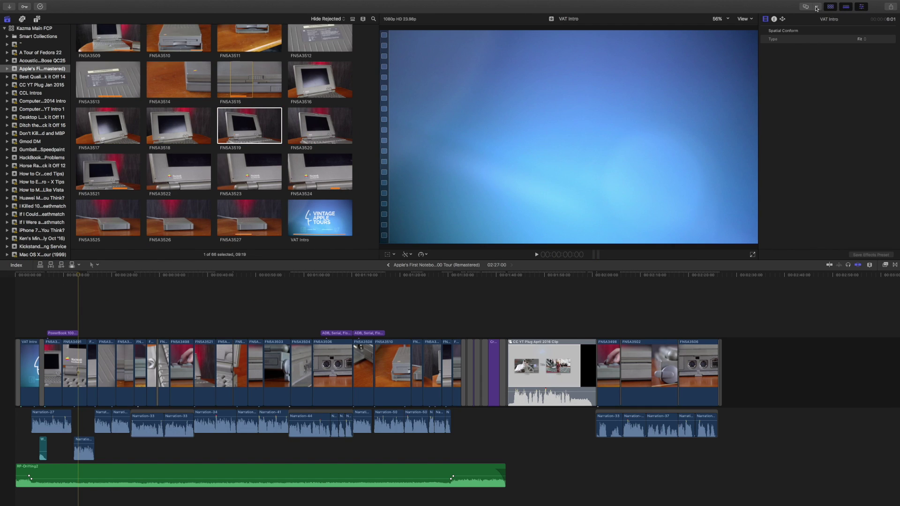
{"action": "left_click", "coordinate": [816, 8]}
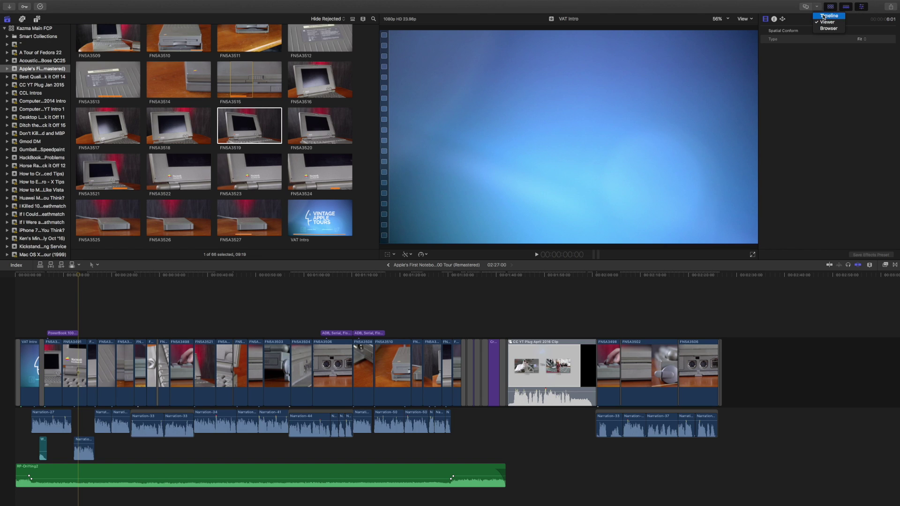
{"action": "left_click", "coordinate": [824, 16]}
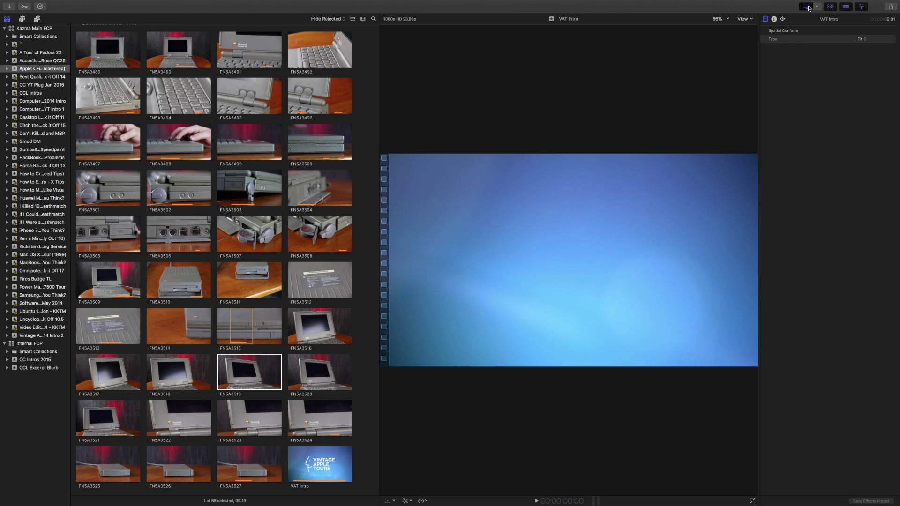
{"action": "left_click", "coordinate": [808, 7]}
{"action": "left_click", "coordinate": [809, 6]}
{"action": "left_click", "coordinate": [809, 7]}
{"action": "left_click", "coordinate": [809, 6]}
{"action": "left_click", "coordinate": [809, 6]}
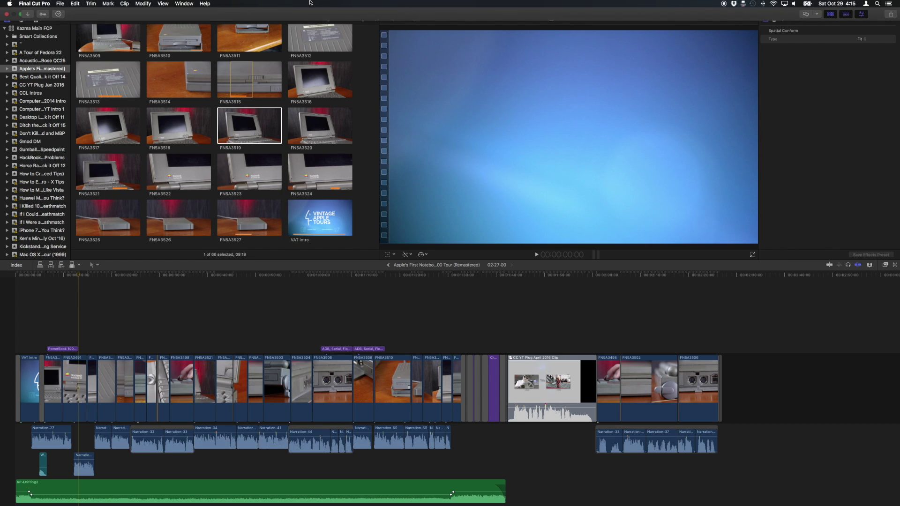
{"action": "left_click", "coordinate": [184, 4]}
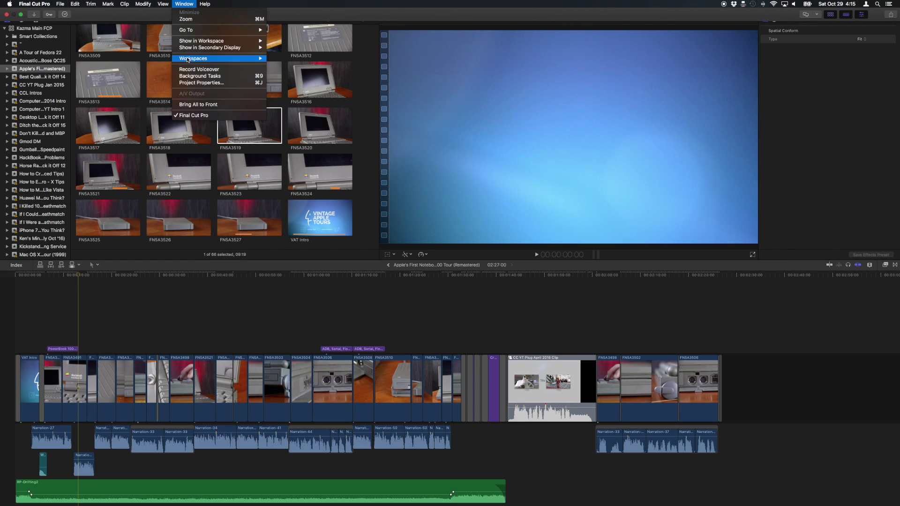
{"action": "mouse_move", "coordinate": [188, 59]}
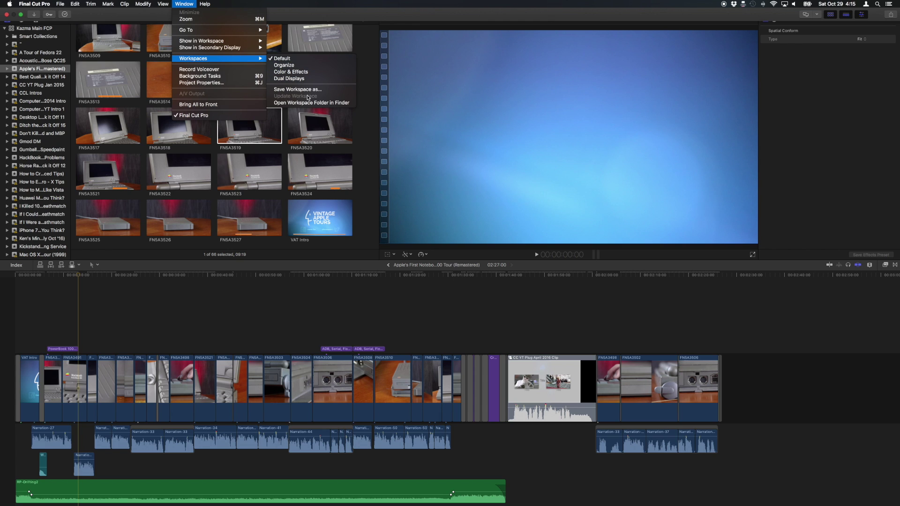
{"action": "left_click", "coordinate": [300, 89]}
{"action": "left_click", "coordinate": [490, 157]}
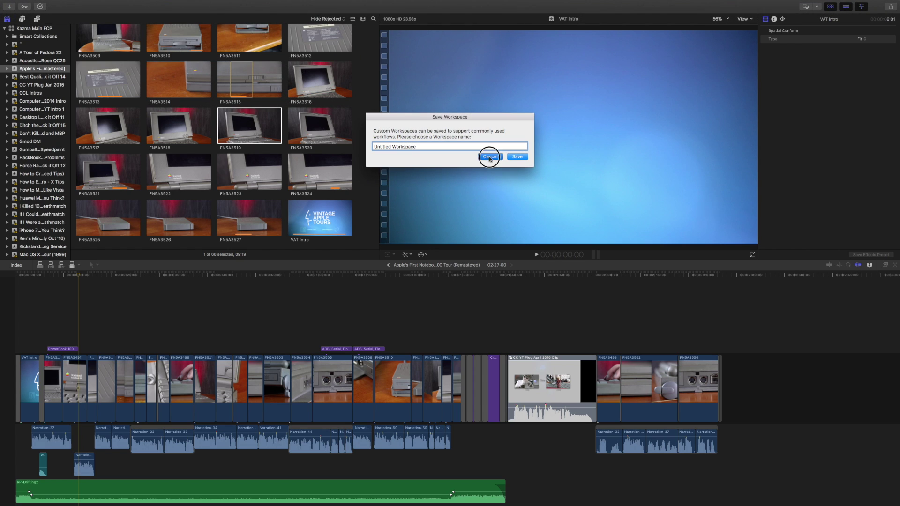
{"action": "left_click", "coordinate": [184, 4]}
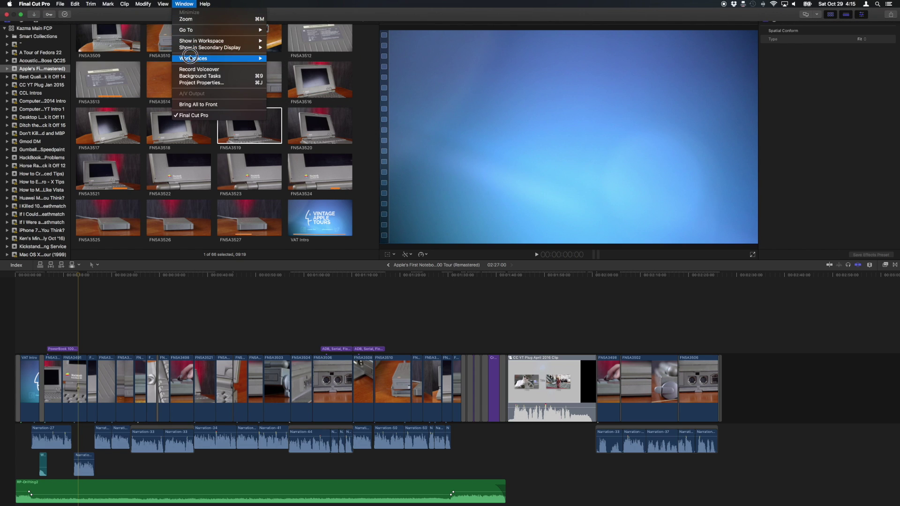
{"action": "left_click", "coordinate": [305, 68]}
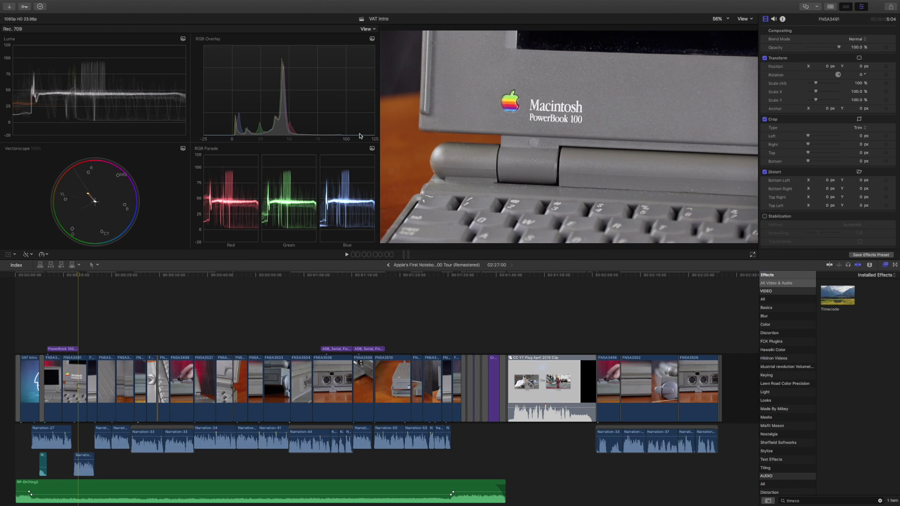
{"action": "left_click", "coordinate": [184, 4]}
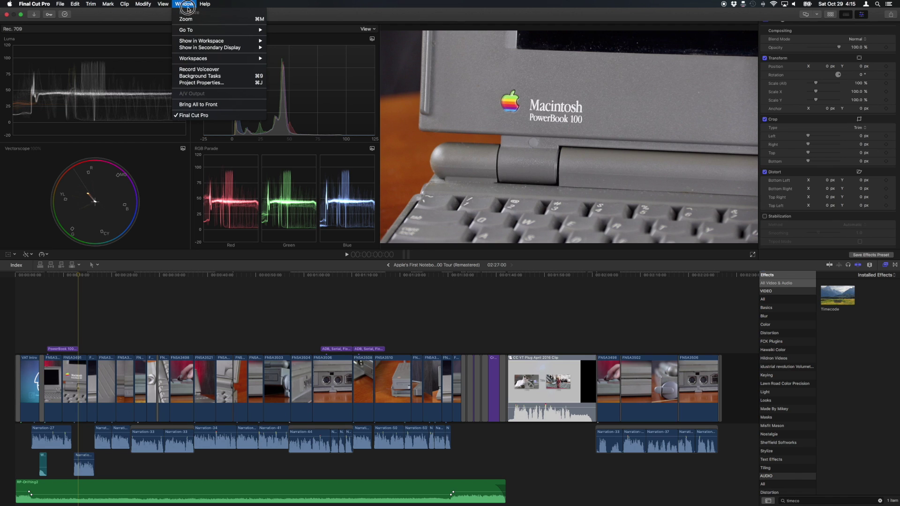
{"action": "mouse_move", "coordinate": [201, 60]}
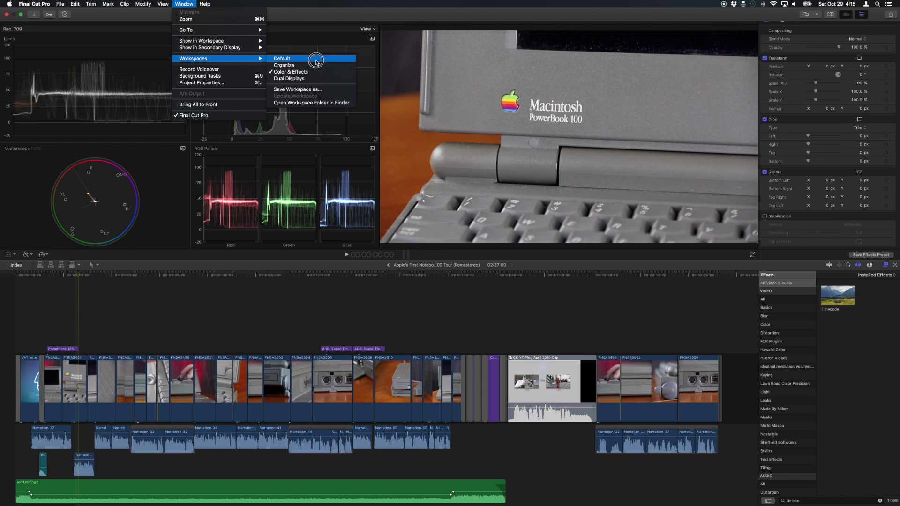
{"action": "left_click", "coordinate": [316, 58]}
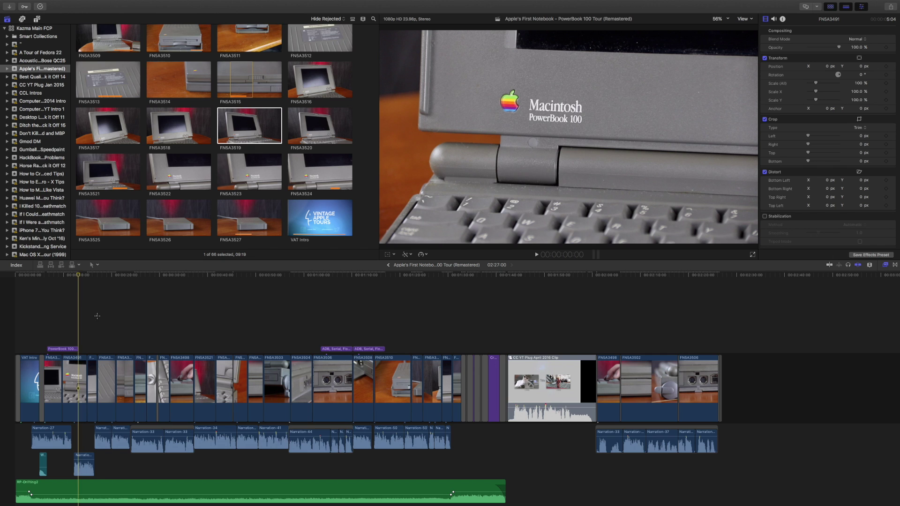
{"action": "key", "text": "Down"}
{"action": "key", "text": "Down"}
{"action": "scroll", "coordinate": [141, 310], "scroll_direction": "down", "scroll_amount": 2}
{"action": "key", "text": "super+equal"}
{"action": "key", "text": "super+equal"}
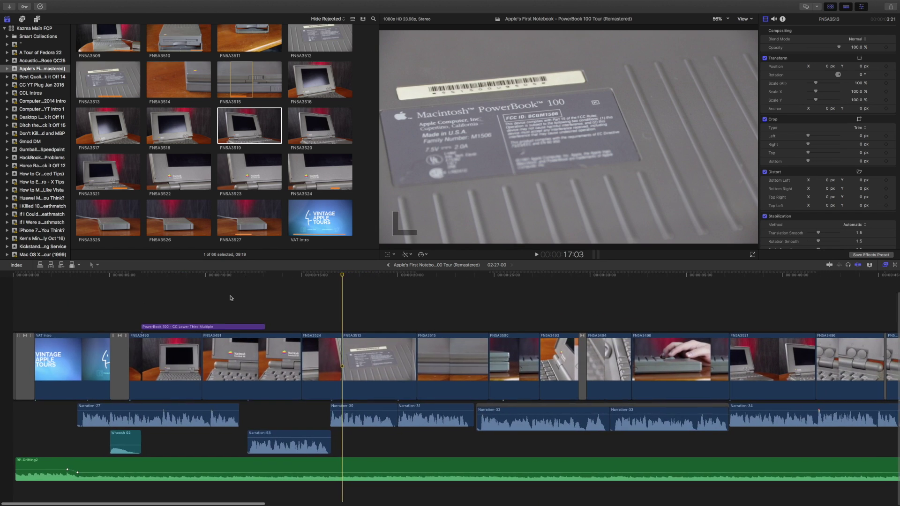
{"action": "scroll", "coordinate": [281, 295], "scroll_direction": "right", "scroll_amount": 1}
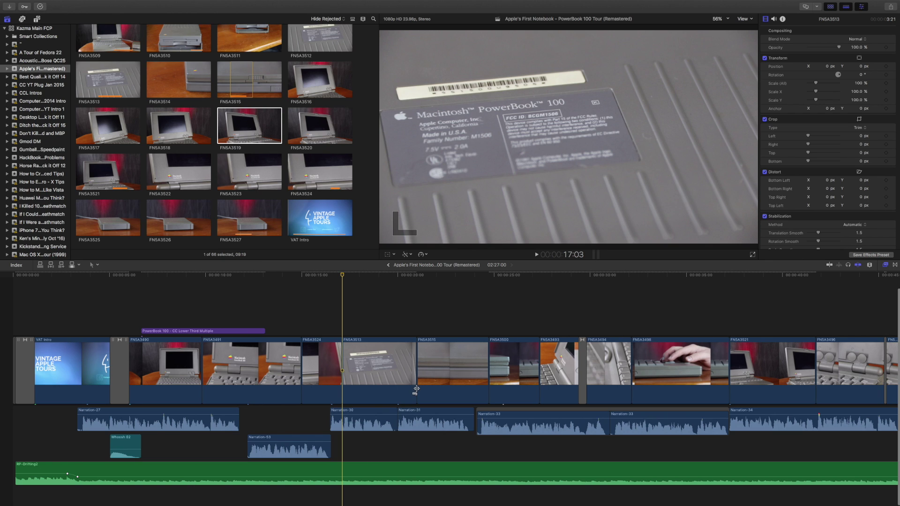
{"action": "left_click_drag", "start_coordinate": [417, 380], "coordinate": [456, 380]}
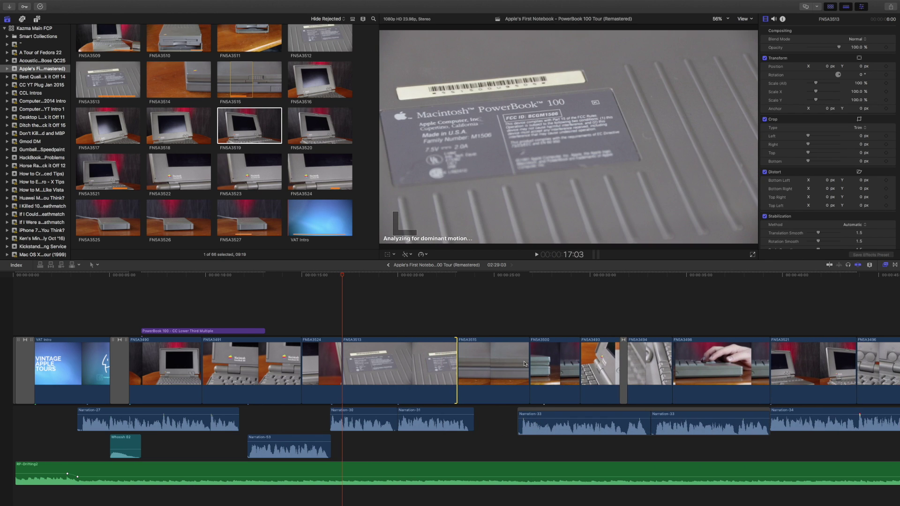
{"action": "key", "text": "super+z"}
{"action": "left_click_drag", "start_coordinate": [367, 364], "coordinate": [467, 367]}
{"action": "key", "text": "super+z"}
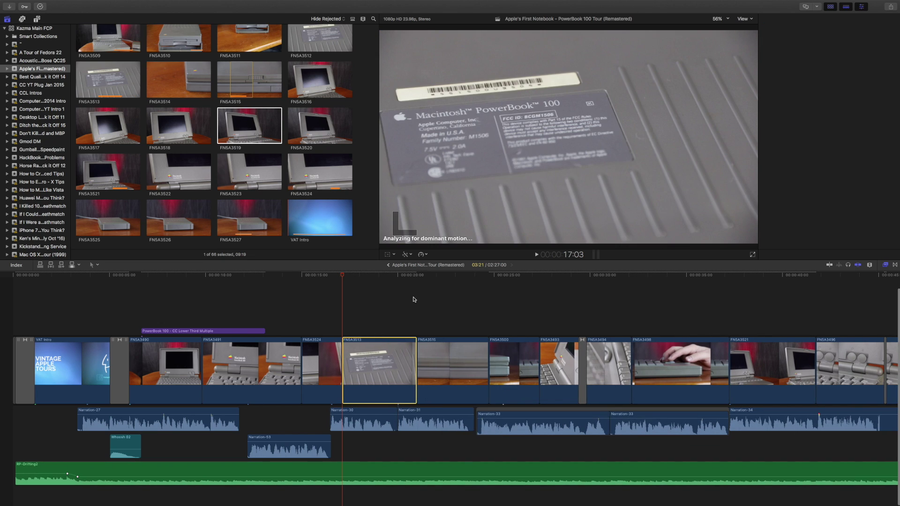
Show the Roles list in the timeline index and try expanding then collapsing the role audio lanes.
{"action": "left_click", "coordinate": [16, 266]}
{"action": "left_click", "coordinate": [47, 289]}
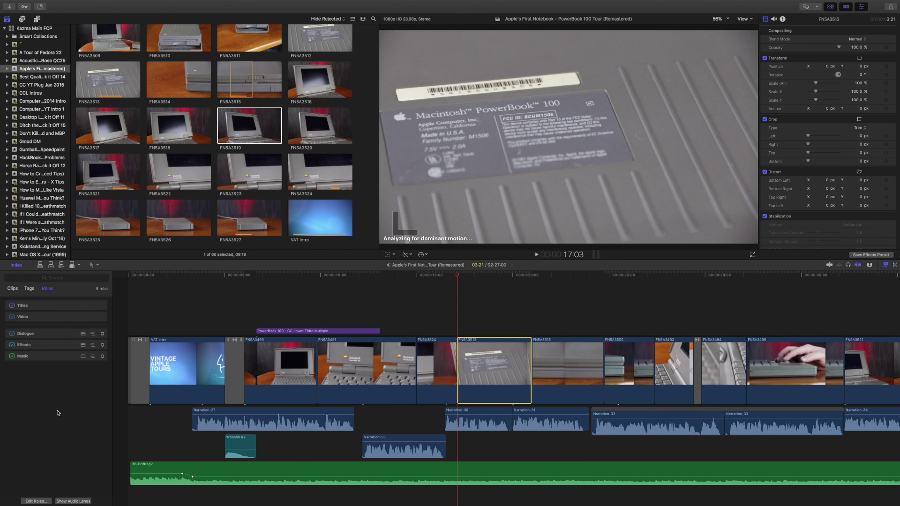
{"action": "left_click", "coordinate": [73, 502]}
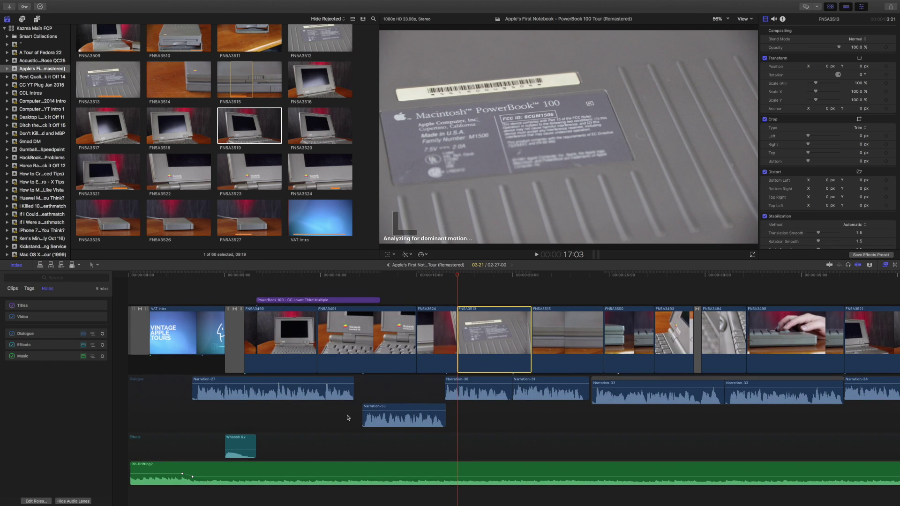
{"action": "scroll", "coordinate": [353, 417], "scroll_direction": "right", "scroll_amount": 10}
{"action": "scroll", "coordinate": [359, 417], "scroll_direction": "left", "scroll_amount": 10}
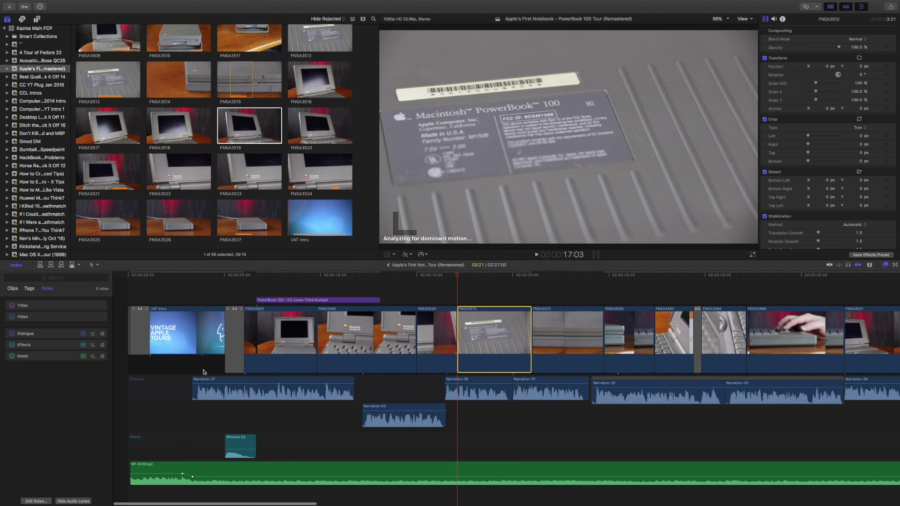
{"action": "left_click", "coordinate": [84, 501]}
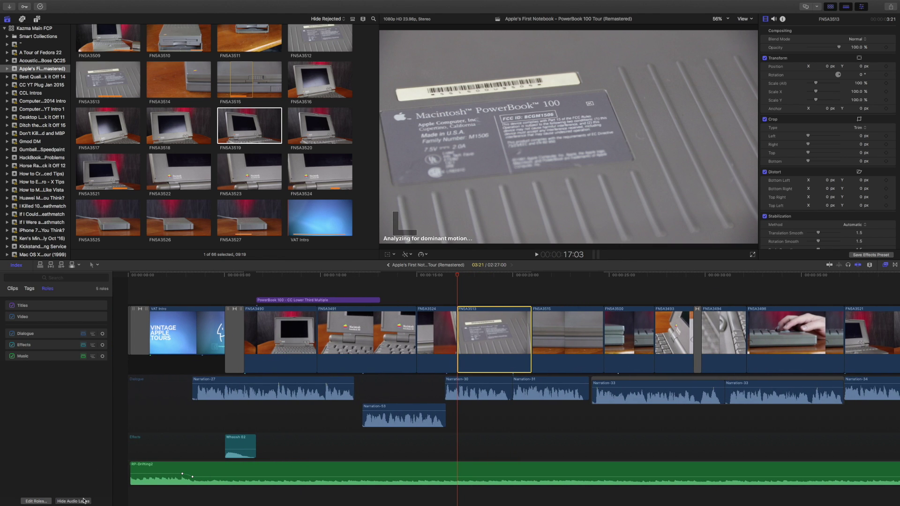
Reposition the Whoosh 02 clip, fit the whole project with Shift+Z, and toggle the role lanes again.
{"action": "left_click_drag", "start_coordinate": [239, 407], "coordinate": [226, 485]}
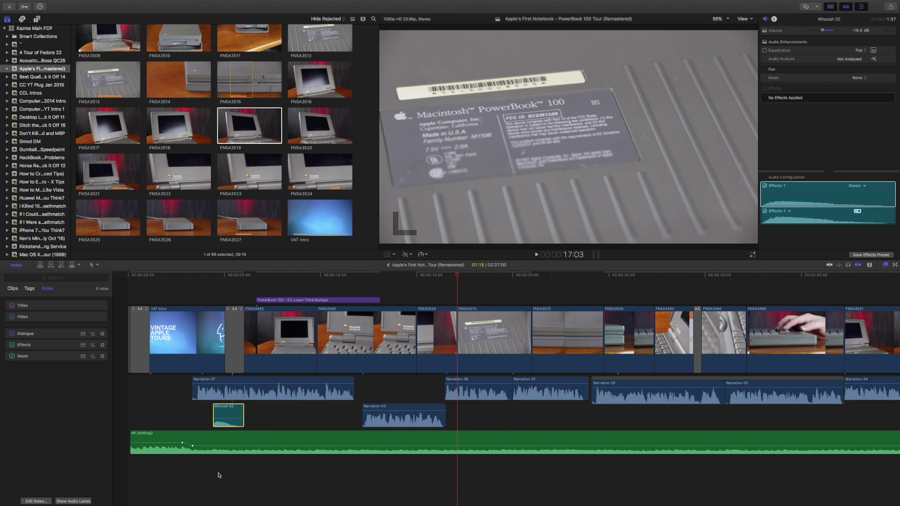
{"action": "left_click_drag", "start_coordinate": [227, 409], "coordinate": [247, 485]}
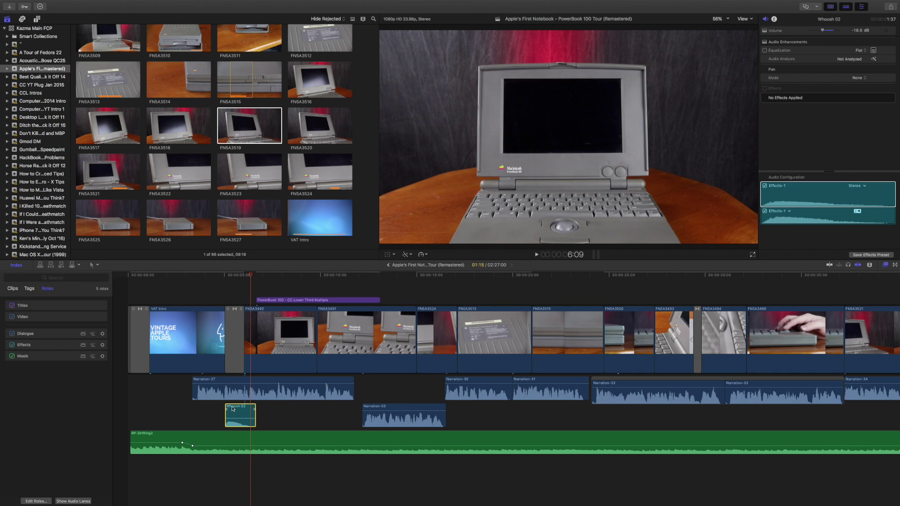
{"action": "left_click", "coordinate": [70, 501]}
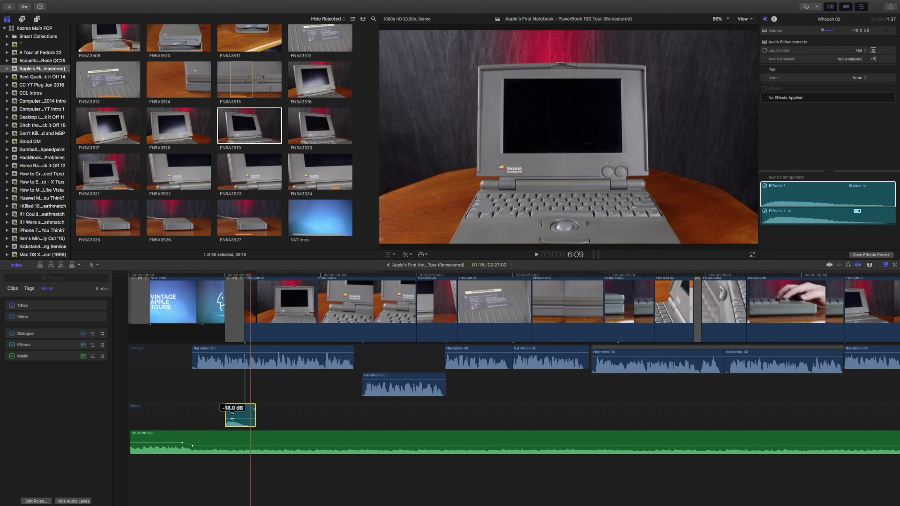
{"action": "left_click", "coordinate": [72, 500]}
{"action": "key", "text": "shift+z"}
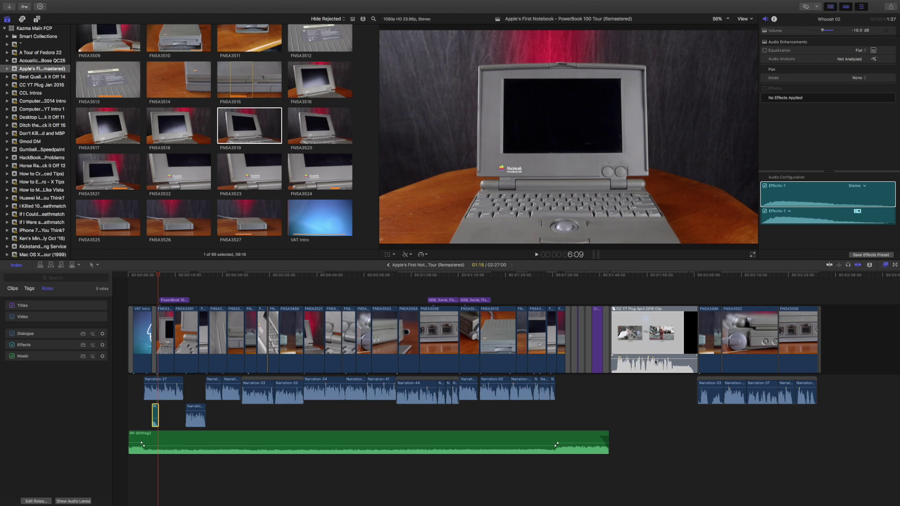
{"action": "left_click", "coordinate": [74, 501]}
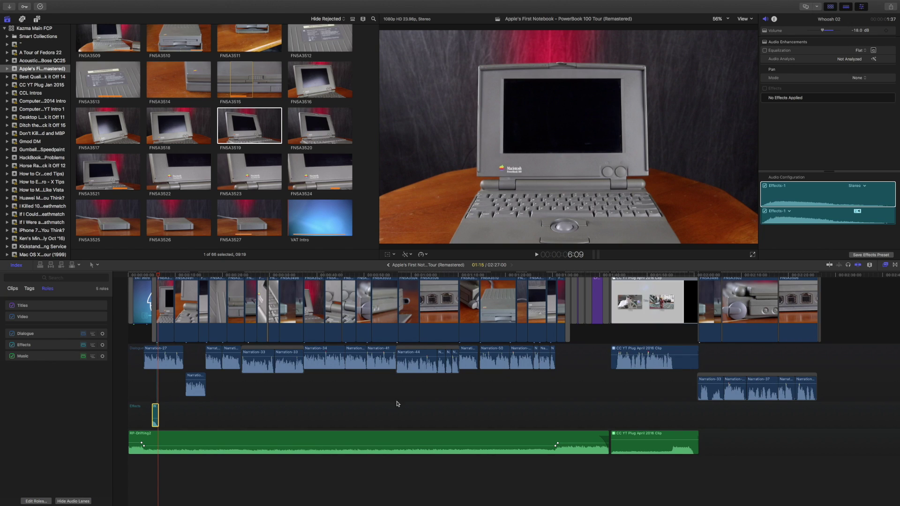
{"action": "left_click", "coordinate": [78, 502]}
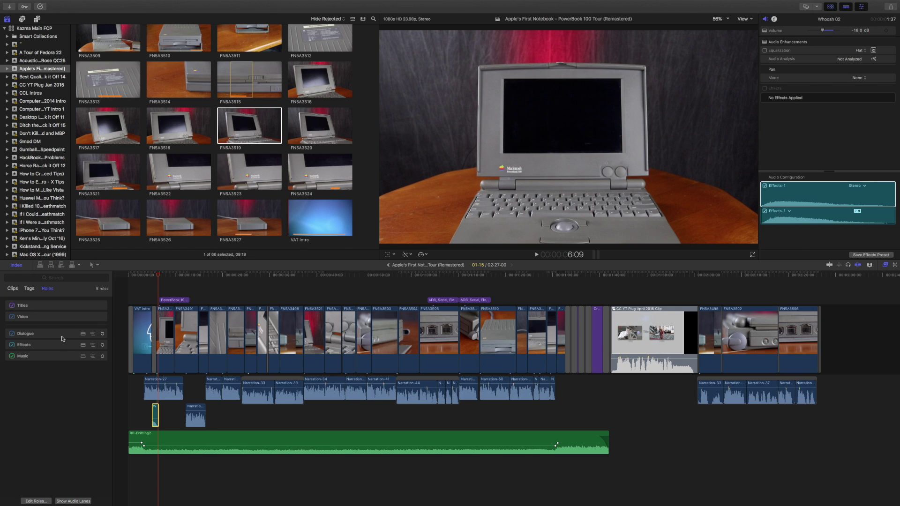
{"action": "left_click", "coordinate": [27, 500]}
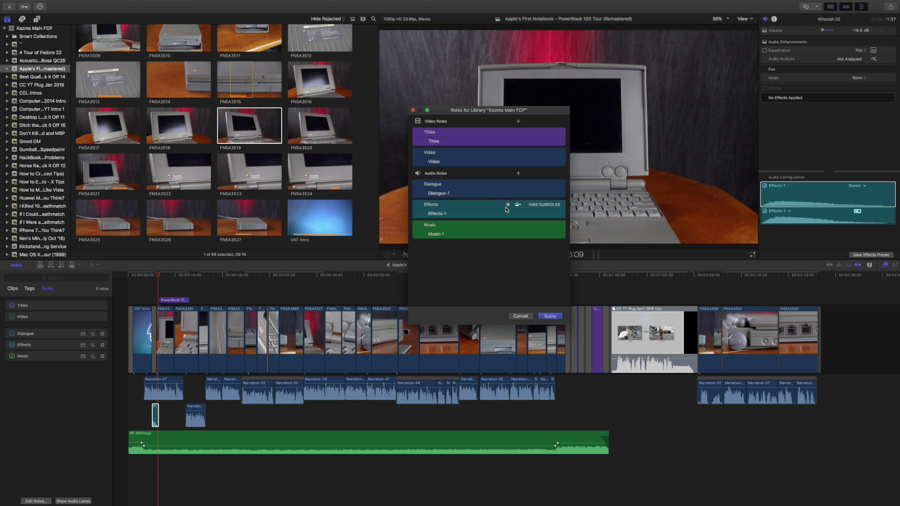
{"action": "left_click", "coordinate": [508, 226]}
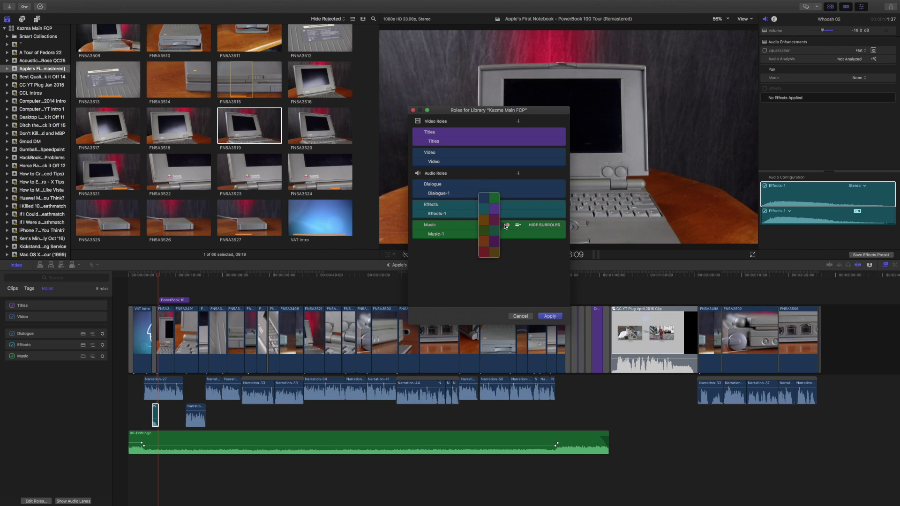
{"action": "left_click", "coordinate": [495, 241]}
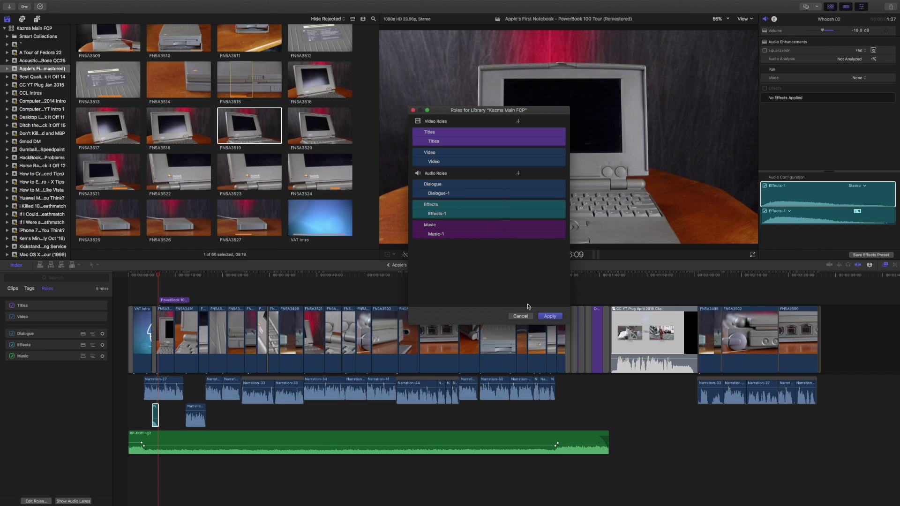
{"action": "left_click", "coordinate": [550, 317]}
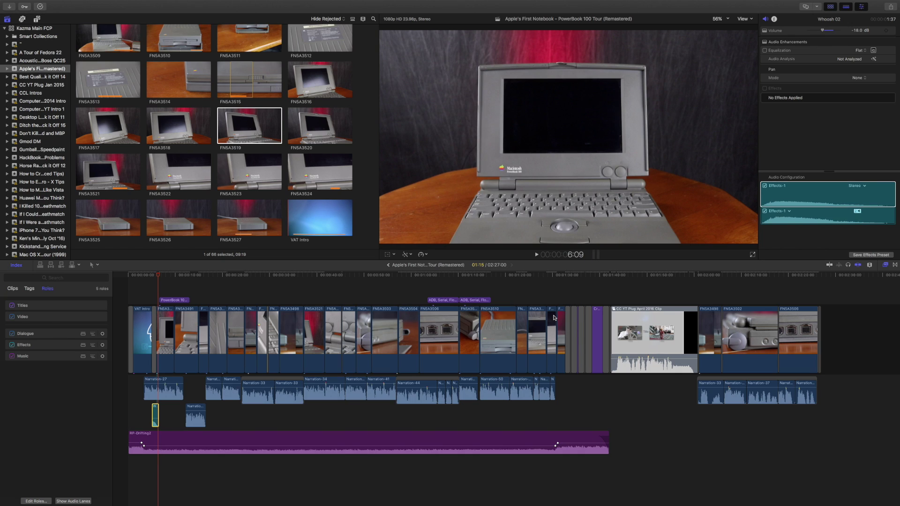
{"action": "key", "text": "super+z"}
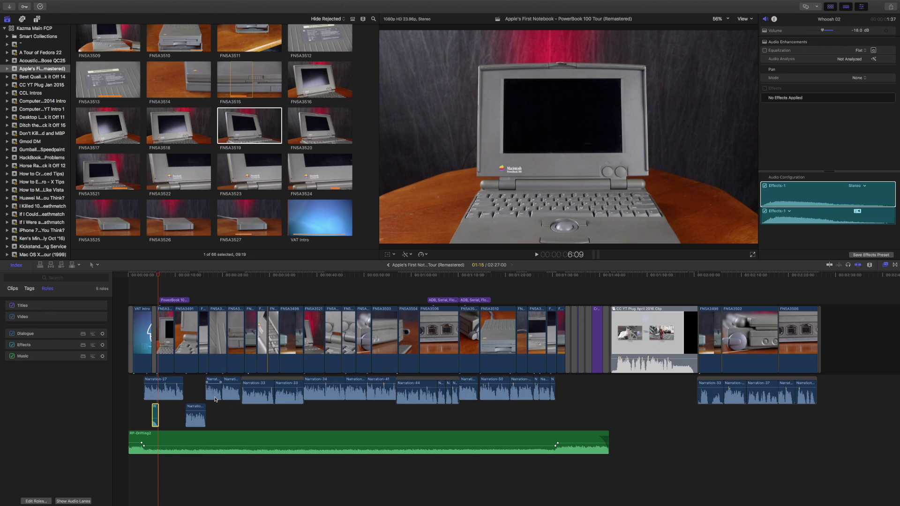
{"action": "left_click", "coordinate": [103, 357]}
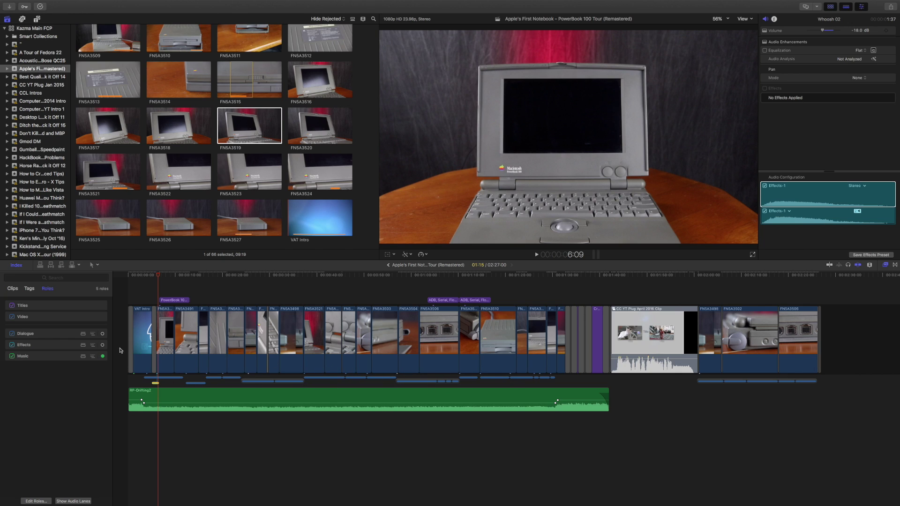
{"action": "left_click", "coordinate": [103, 356]}
Zoom in on the ports shot, try trimming the cut between the ADB, Serial titles, then undo.
{"action": "left_click", "coordinate": [450, 277]}
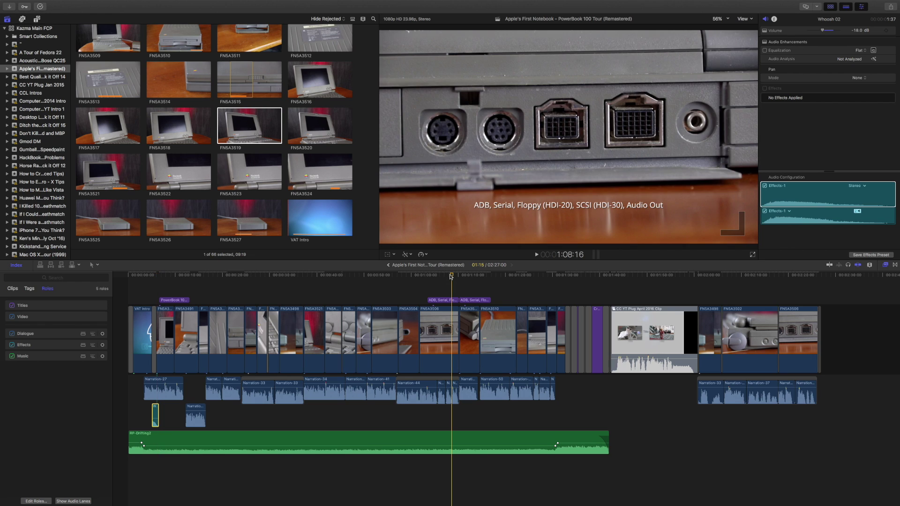
{"action": "key", "text": "super+equal"}
{"action": "key", "text": "super+equal"}
{"action": "key", "text": "super+equal"}
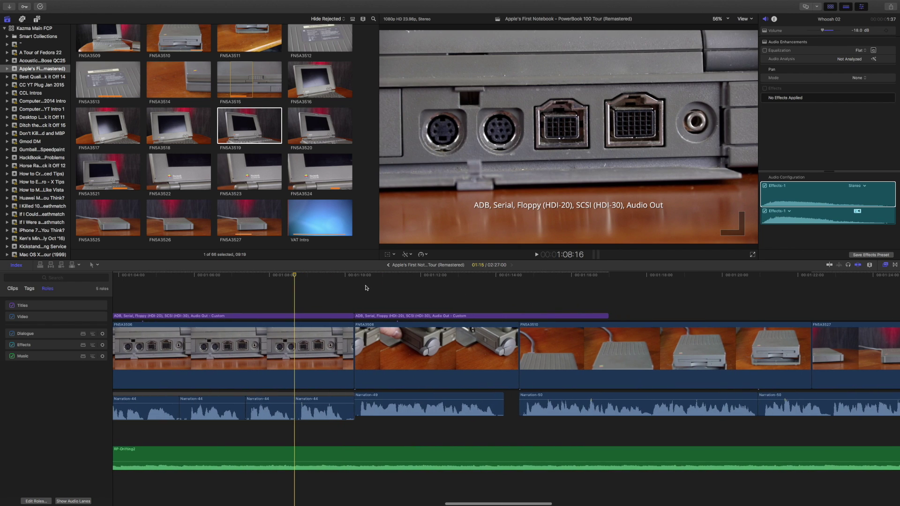
{"action": "scroll", "coordinate": [391, 303], "scroll_direction": "left", "scroll_amount": 3}
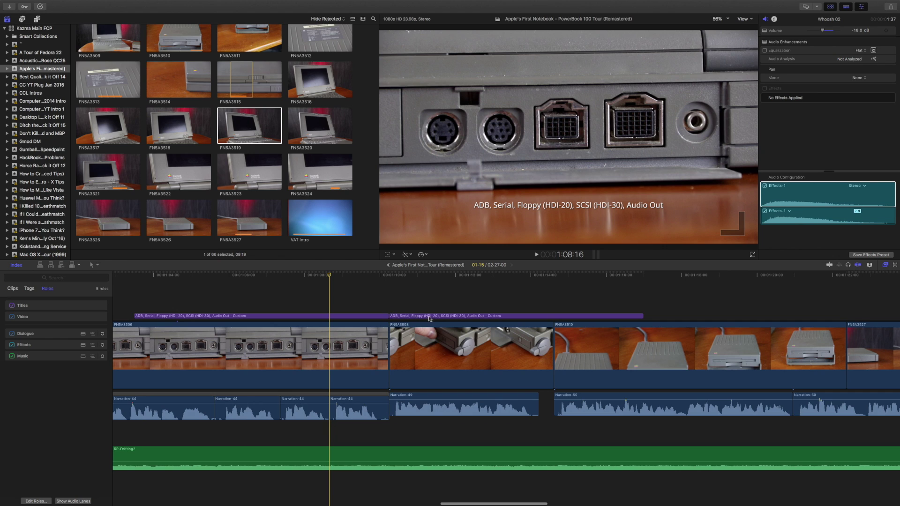
{"action": "left_click_drag", "start_coordinate": [374, 311], "coordinate": [422, 322]}
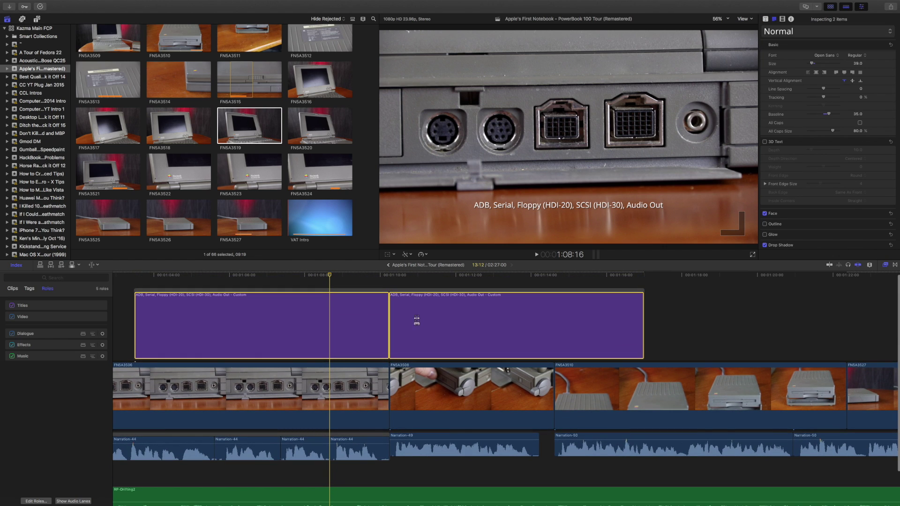
{"action": "left_click_drag", "start_coordinate": [390, 323], "coordinate": [242, 317]}
{"action": "key", "text": "super+z"}
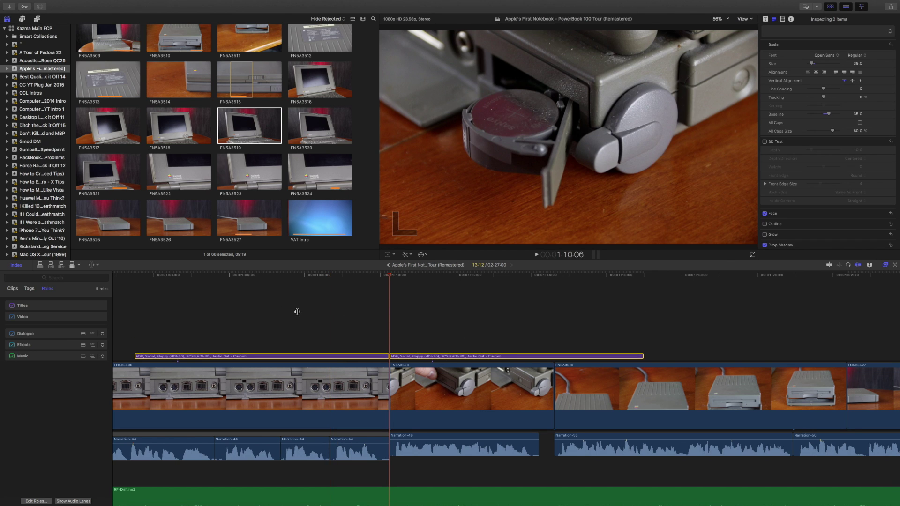
{"action": "left_click", "coordinate": [297, 310]}
Open the title's text settings, move the cut between the titles later, and select one title.
{"action": "key", "text": "super+4"}
{"action": "scroll", "coordinate": [333, 312], "scroll_direction": "down", "scroll_amount": 1}
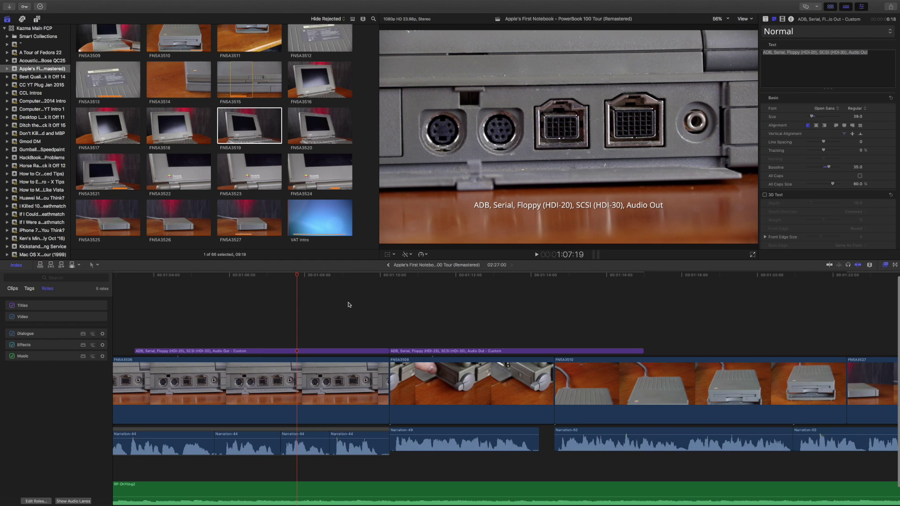
{"action": "left_click_drag", "start_coordinate": [391, 349], "coordinate": [442, 344]}
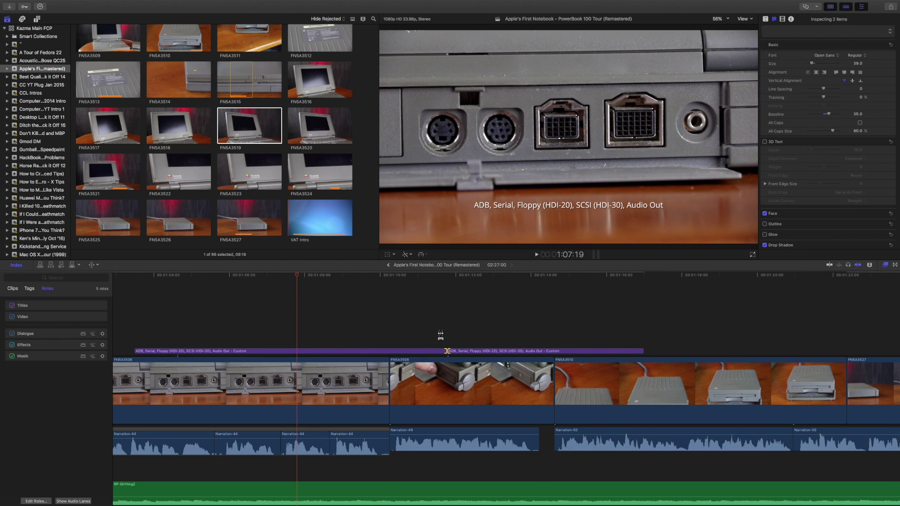
{"action": "left_click", "coordinate": [356, 306]}
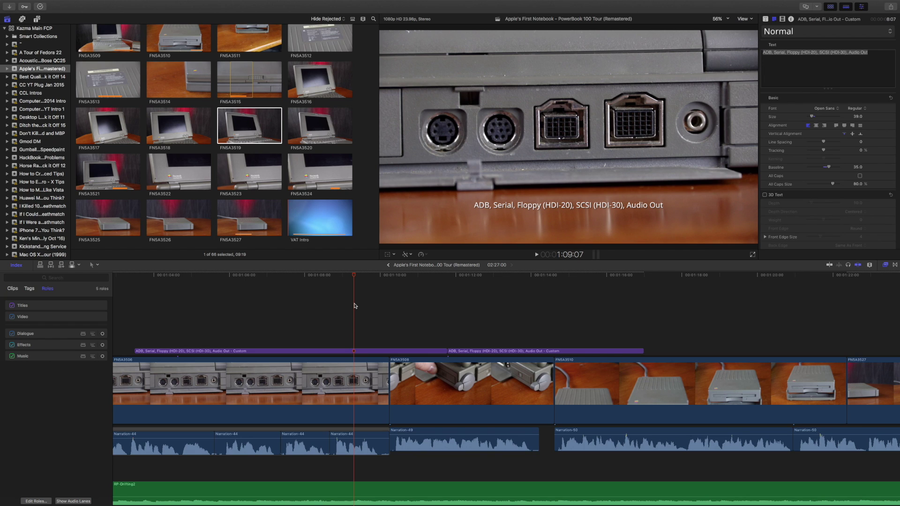
{"action": "key", "text": "shift+z"}
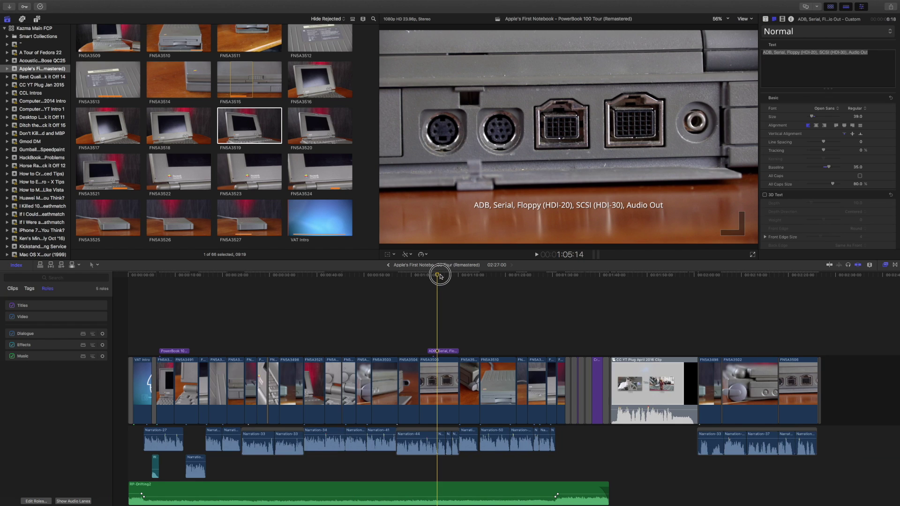
{"action": "left_click", "coordinate": [447, 351]}
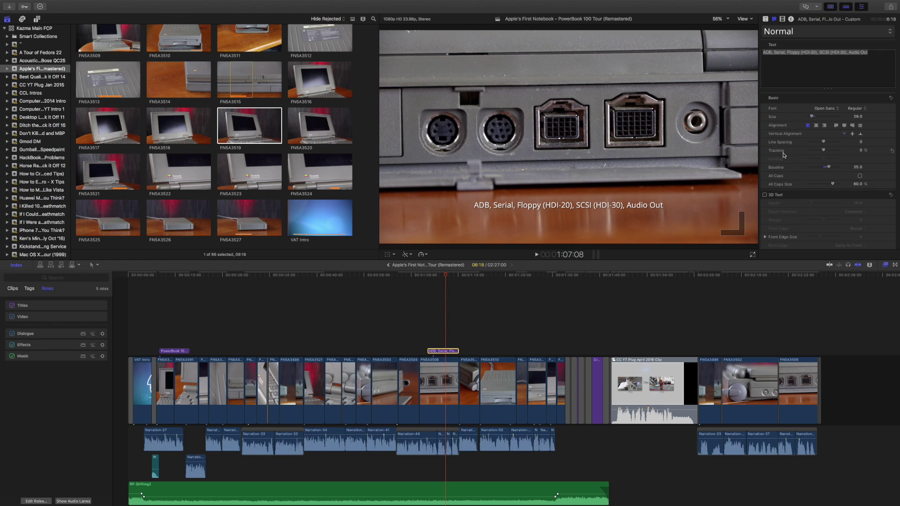
{"action": "scroll", "coordinate": [787, 155], "scroll_direction": "down", "scroll_amount": 3}
{"action": "scroll", "coordinate": [787, 155], "scroll_direction": "up", "scroll_amount": 3}
{"action": "scroll", "coordinate": [819, 56], "scroll_direction": "down", "scroll_amount": 5}
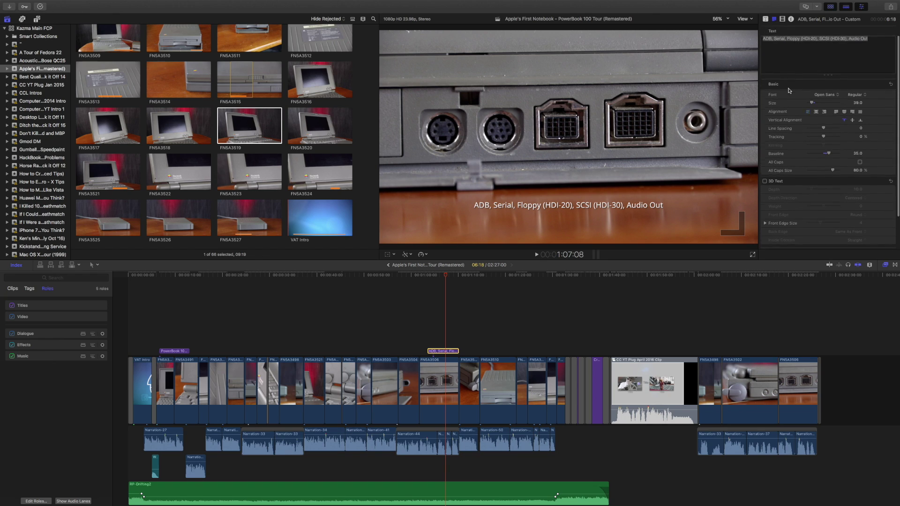
{"action": "left_click", "coordinate": [878, 247]}
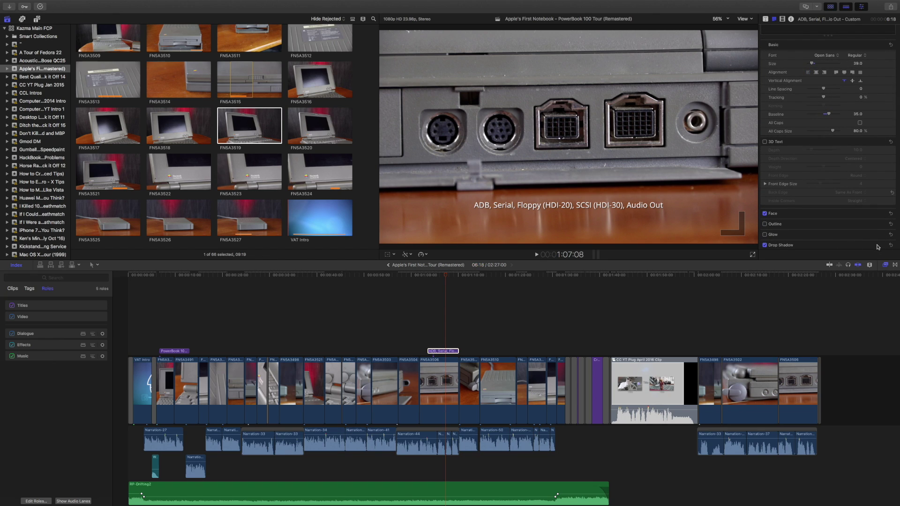
{"action": "left_click", "coordinate": [881, 234]}
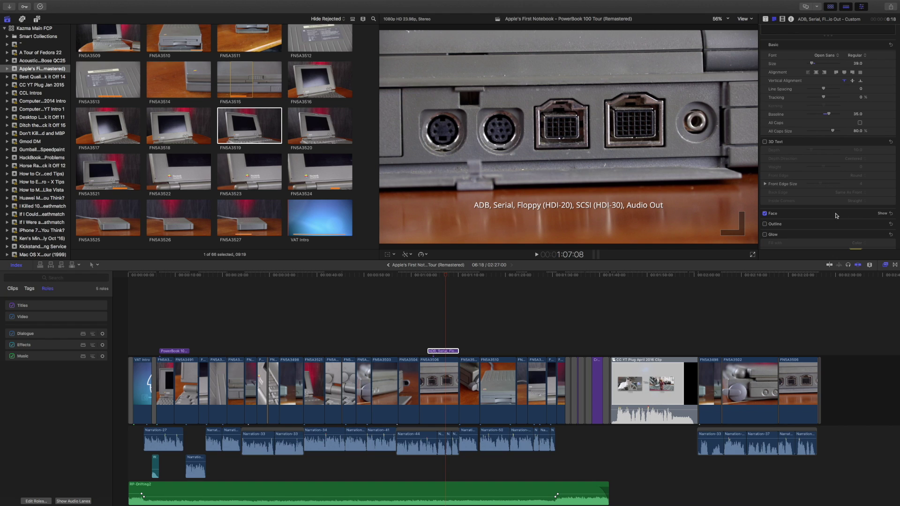
{"action": "scroll", "coordinate": [829, 218], "scroll_direction": "down", "scroll_amount": 3}
{"action": "scroll", "coordinate": [829, 217], "scroll_direction": "up", "scroll_amount": 5}
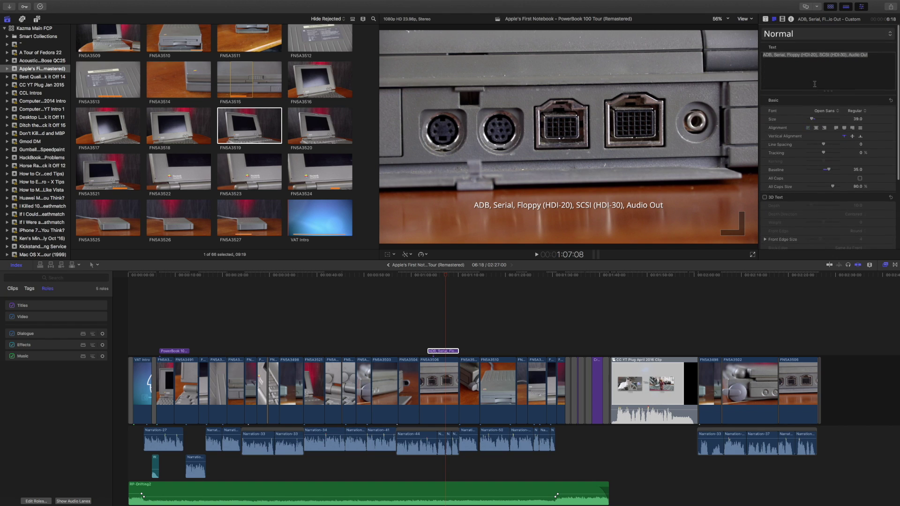
{"action": "double_click", "coordinate": [816, 45]}
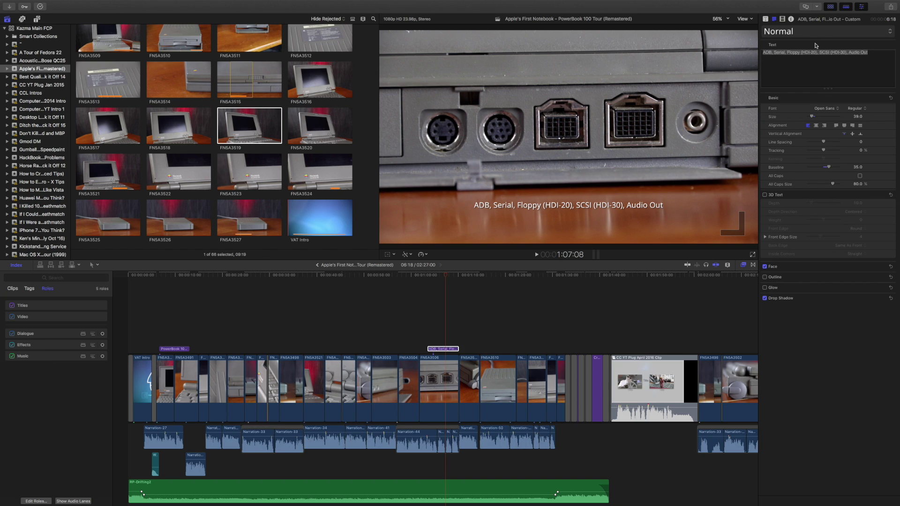
{"action": "left_click", "coordinate": [883, 288]}
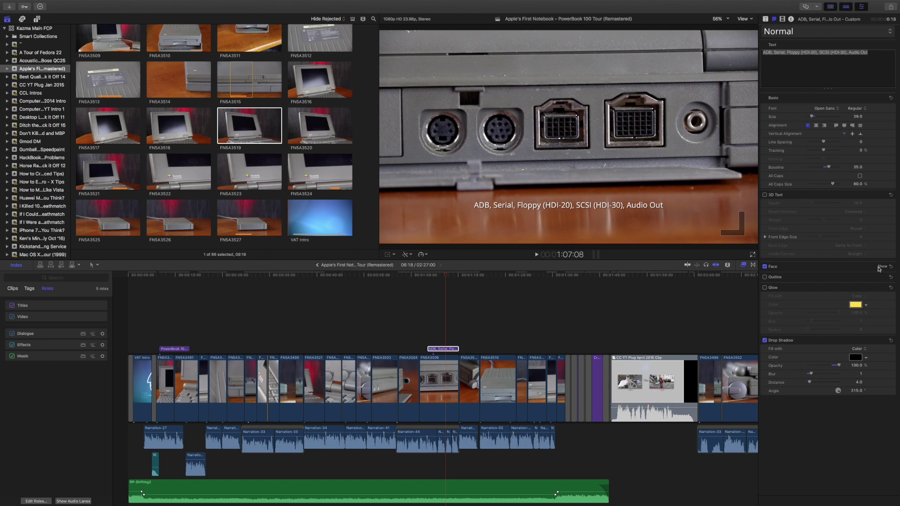
{"action": "left_click", "coordinate": [880, 266]}
{"action": "left_click", "coordinate": [884, 310]}
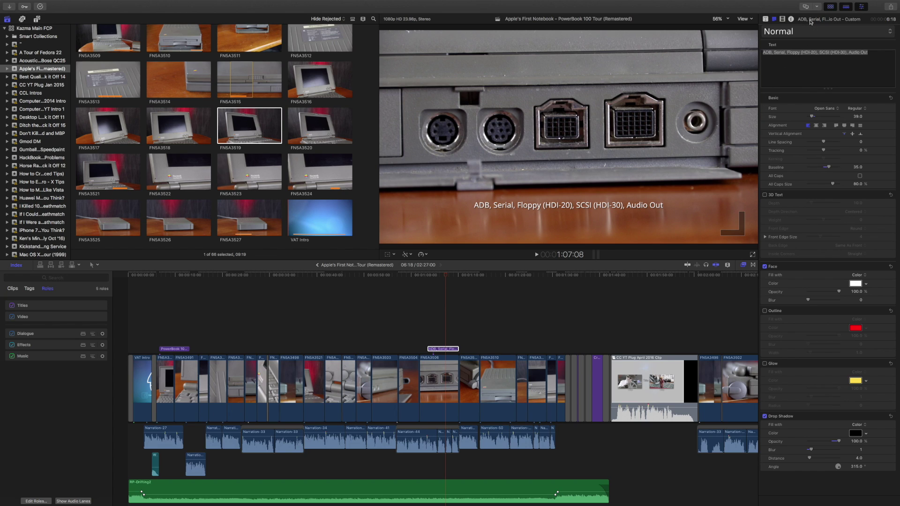
{"action": "key", "text": "ctrl+super+4"}
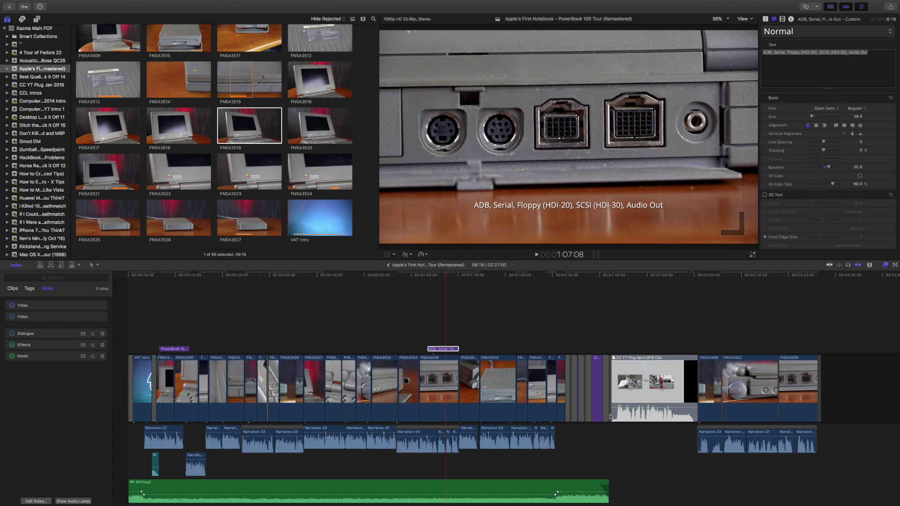
Apply the Timecode effect to clip FN5A3508 and nudge its overlay left and down.
{"action": "left_click", "coordinate": [478, 325]}
{"action": "key", "text": "super+equal"}
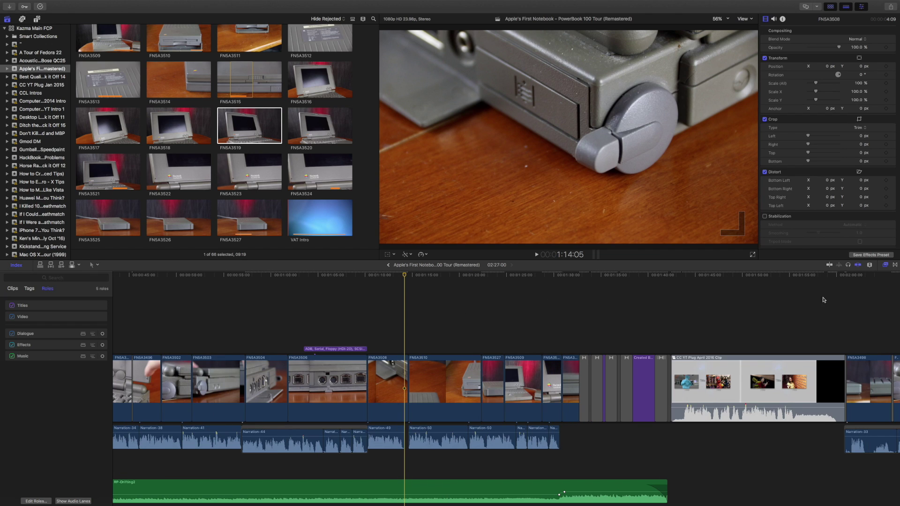
{"action": "left_click", "coordinate": [886, 266]}
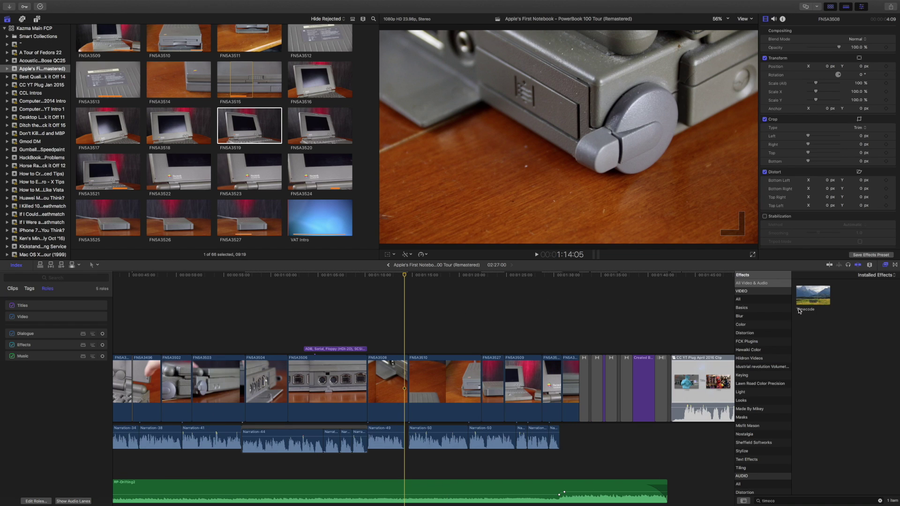
{"action": "left_click_drag", "start_coordinate": [800, 311], "coordinate": [402, 364]}
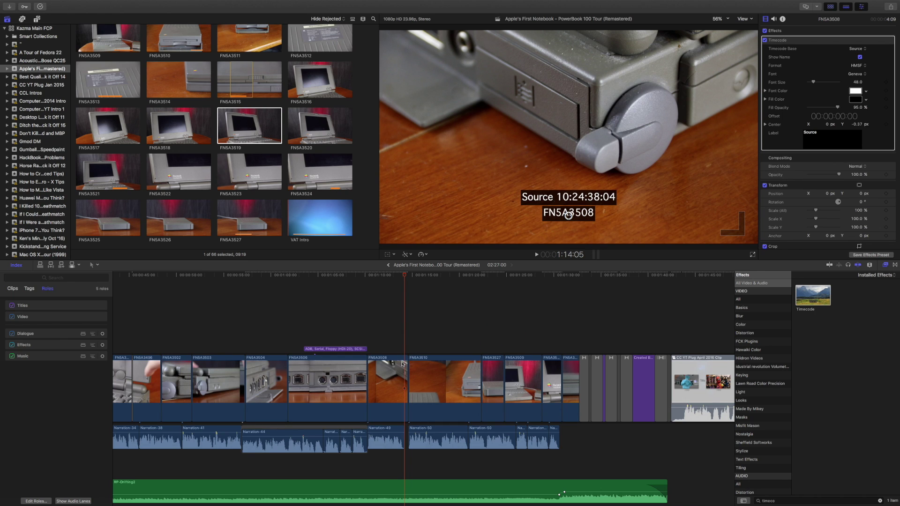
{"action": "left_click", "coordinate": [401, 375]}
{"action": "left_click_drag", "start_coordinate": [384, 277], "coordinate": [382, 278]}
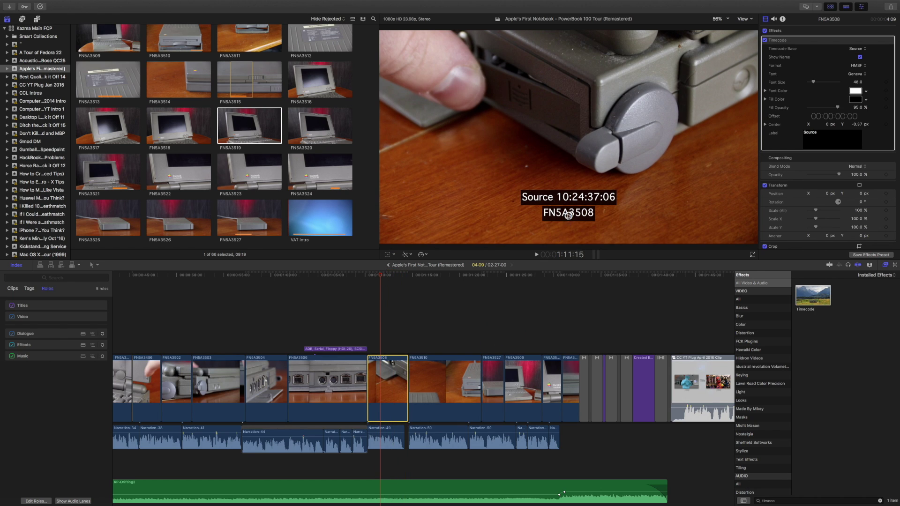
{"action": "left_click_drag", "start_coordinate": [568, 216], "coordinate": [444, 224]}
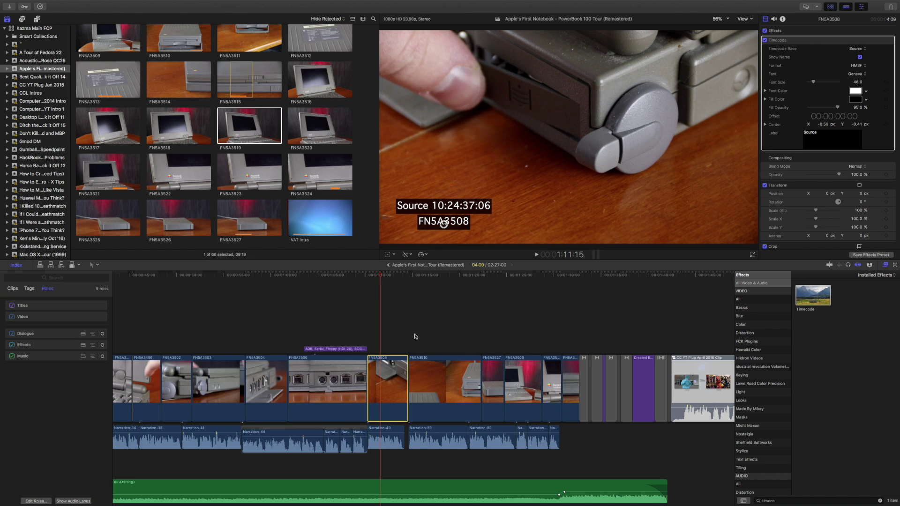
Paste the Timecode effect onto the five clips from FN5A3510, scrub to check, then select all six.
{"action": "left_click_drag", "start_coordinate": [415, 336], "coordinate": [574, 392]}
{"action": "key", "text": "super+shift+v"}
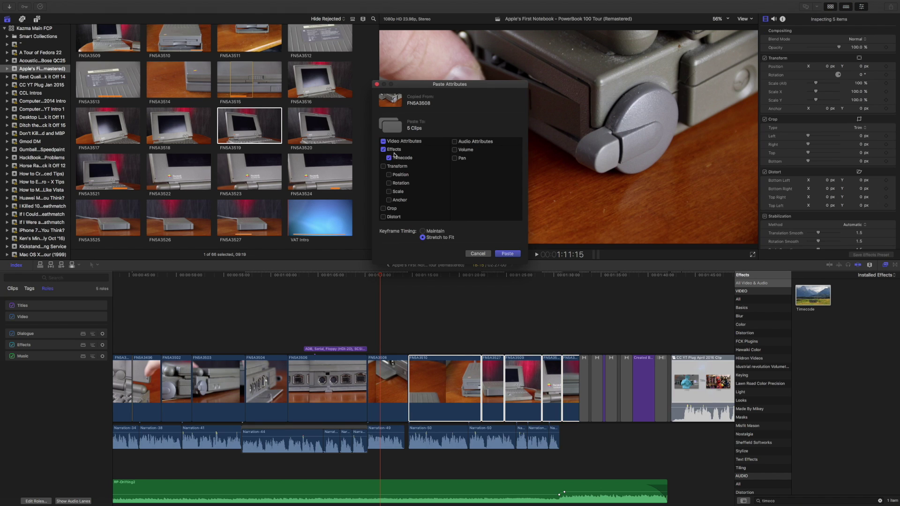
{"action": "left_click", "coordinate": [508, 253]}
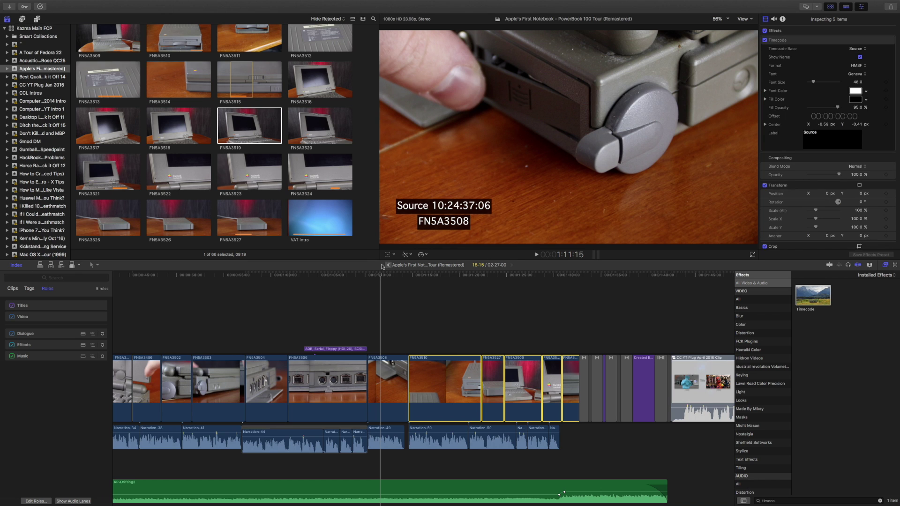
{"action": "left_click", "coordinate": [521, 284]}
{"action": "left_click_drag", "start_coordinate": [521, 284], "coordinate": [474, 297]}
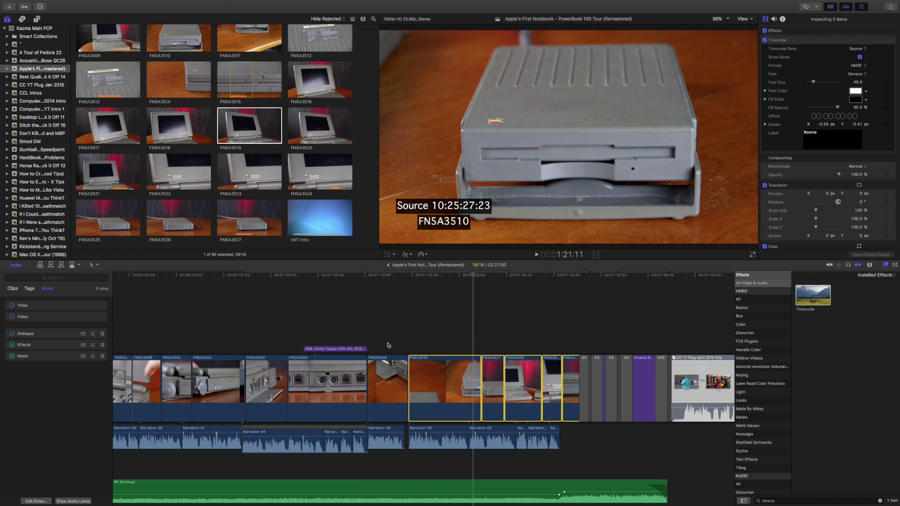
{"action": "left_click_drag", "start_coordinate": [388, 346], "coordinate": [567, 375]}
Remove only the Timecode effect from the six clips, leaving Retiming and Stabilization unchecked.
{"action": "mouse_move", "coordinate": [99, 3]}
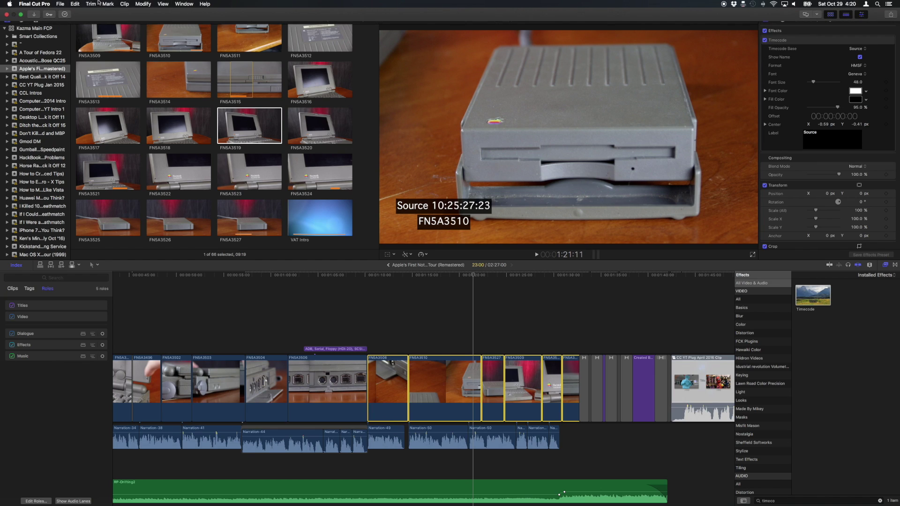
{"action": "left_click", "coordinate": [74, 3]}
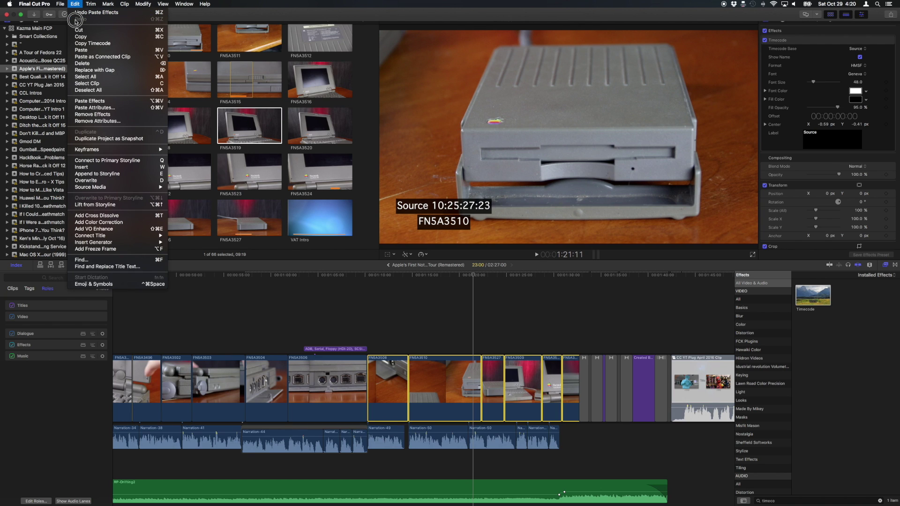
{"action": "left_click", "coordinate": [91, 117]}
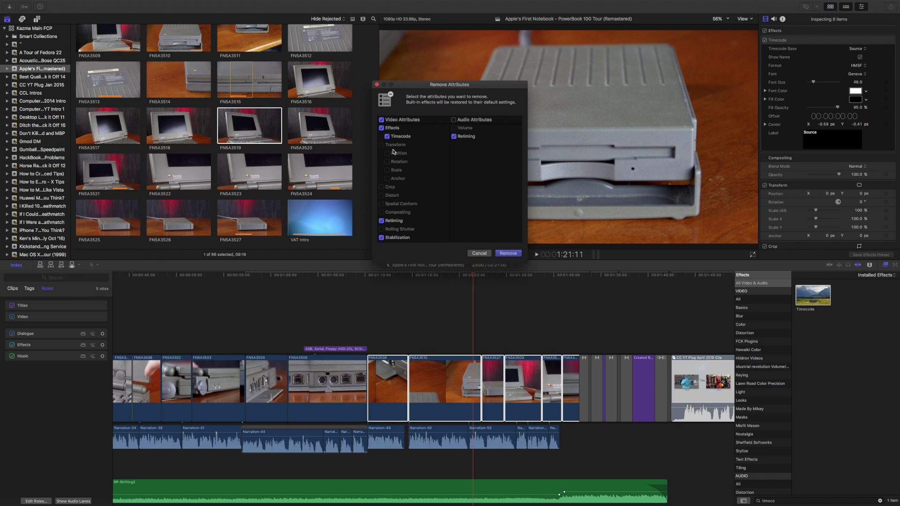
{"action": "scroll", "coordinate": [394, 155], "scroll_direction": "down", "scroll_amount": 2}
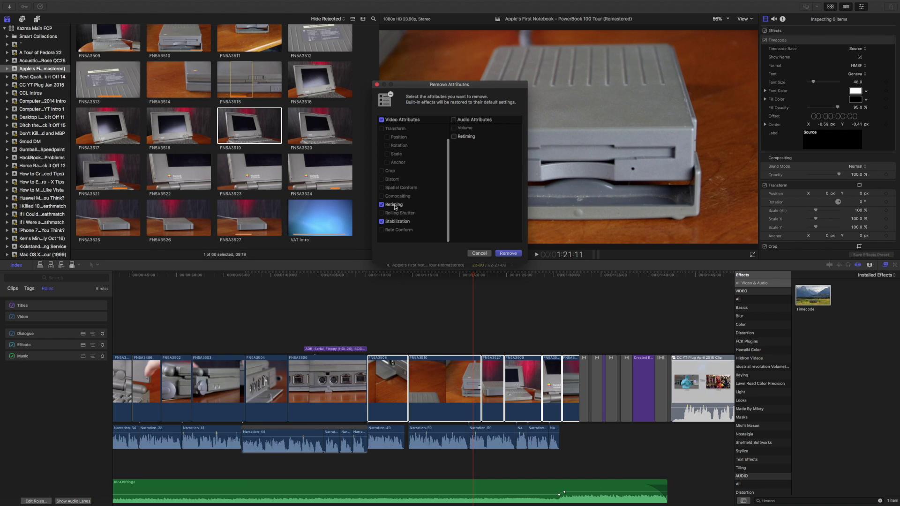
{"action": "left_click", "coordinate": [395, 206]}
{"action": "left_click", "coordinate": [401, 225]}
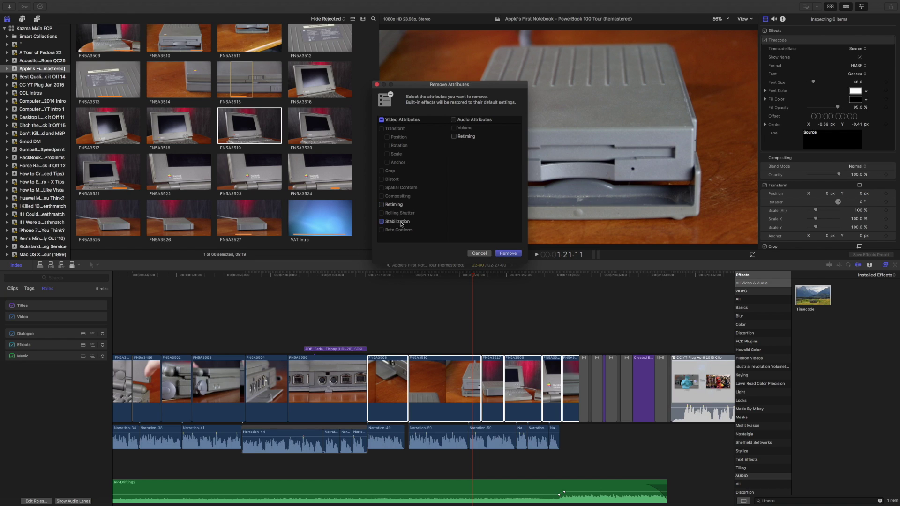
{"action": "scroll", "coordinate": [407, 212], "scroll_direction": "up", "scroll_amount": 2}
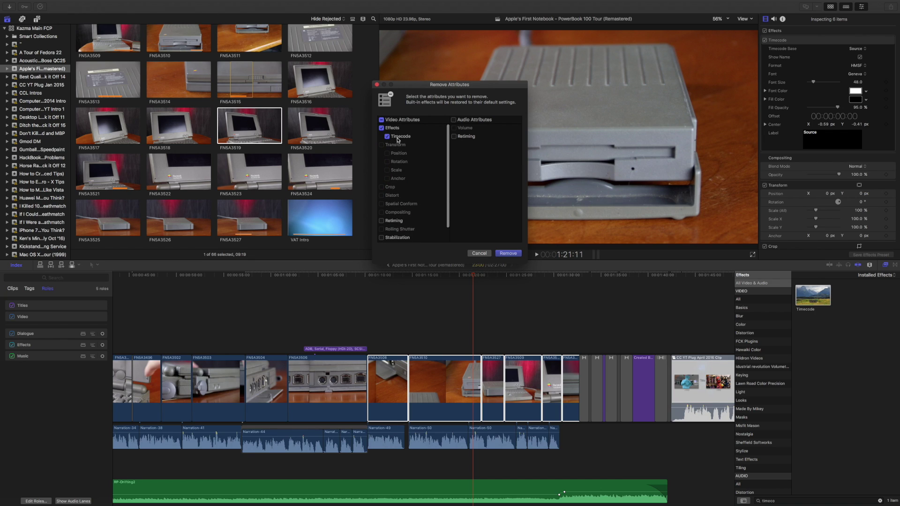
{"action": "left_click", "coordinate": [507, 254]}
{"action": "left_click", "coordinate": [395, 277]}
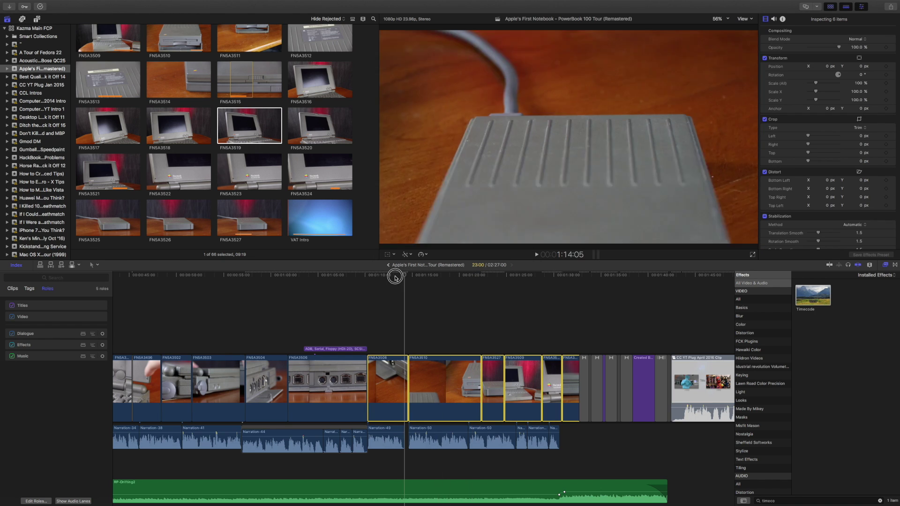
Scrub the Genius project and play it from just before the cut between its clips.
{"action": "left_click_drag", "start_coordinate": [395, 277], "coordinate": [418, 277]}
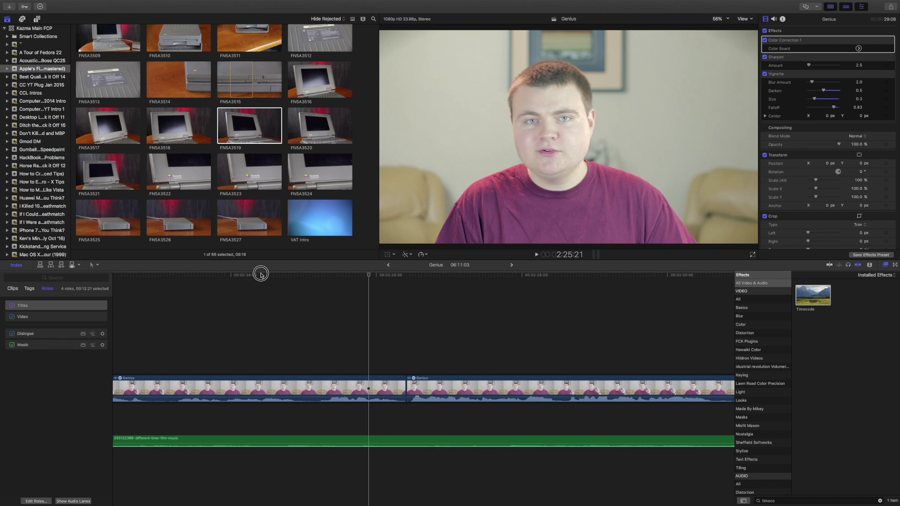
{"action": "left_click_drag", "start_coordinate": [162, 280], "coordinate": [168, 283]}
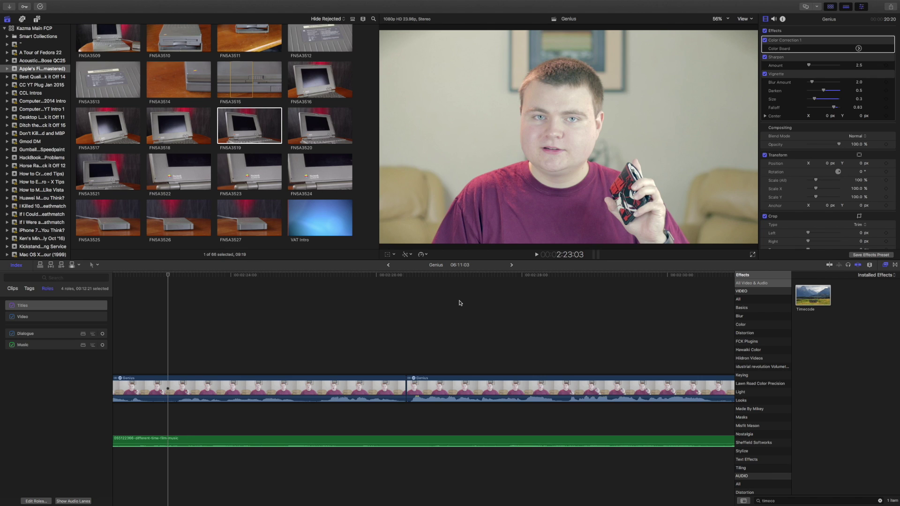
{"action": "left_click", "coordinate": [386, 276]}
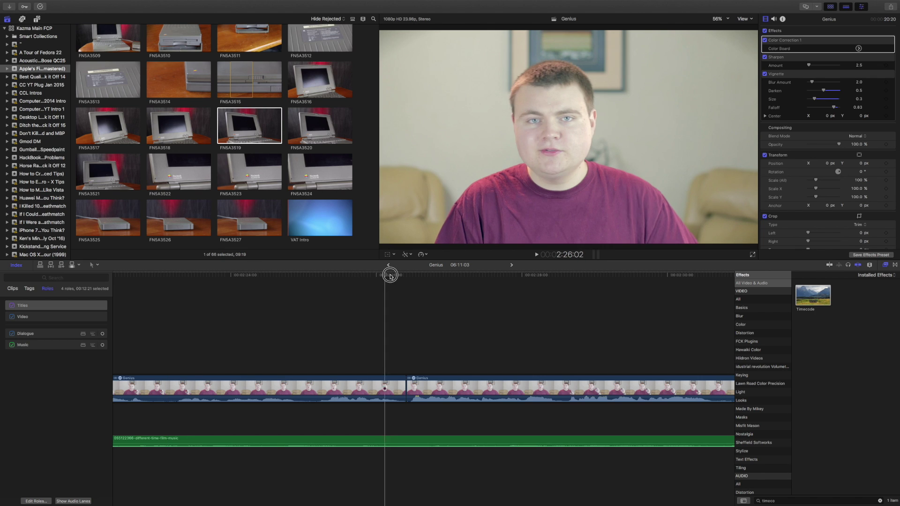
{"action": "key", "text": "space"}
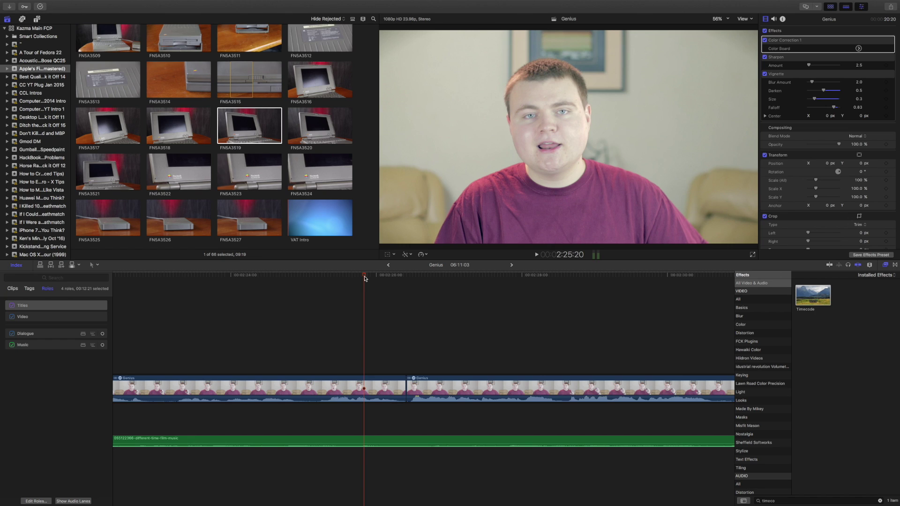
Search the transitions for 'flow' and drop the Flow transition onto the Genius edit point.
{"action": "left_click", "coordinate": [895, 266]}
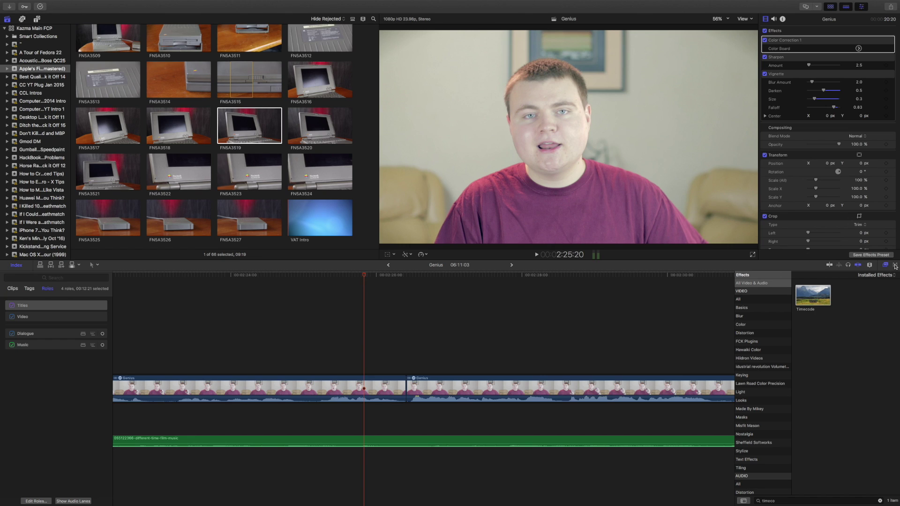
{"action": "left_click", "coordinate": [806, 501]}
{"action": "type", "text": "flow"}
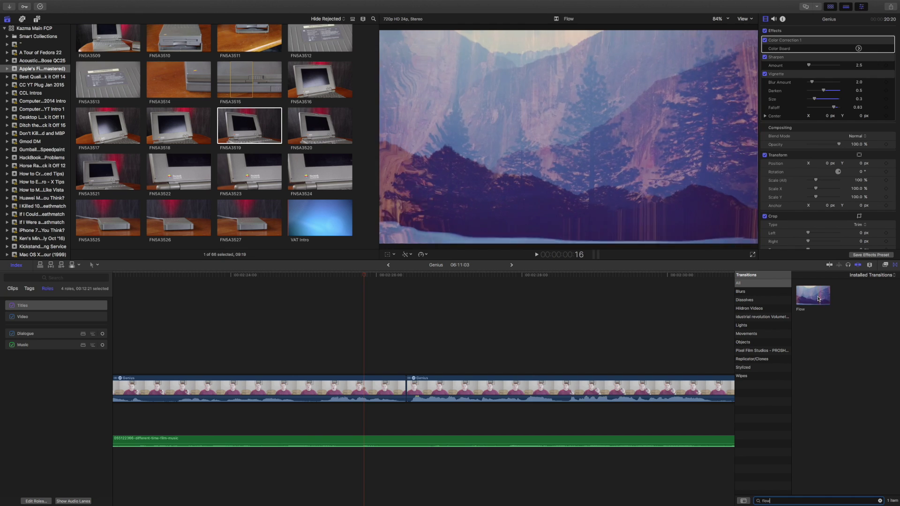
{"action": "left_click_drag", "start_coordinate": [813, 299], "coordinate": [402, 389]}
Play through the Flow transition from 2:24:10, then delete it.
{"action": "left_click", "coordinate": [340, 342]}
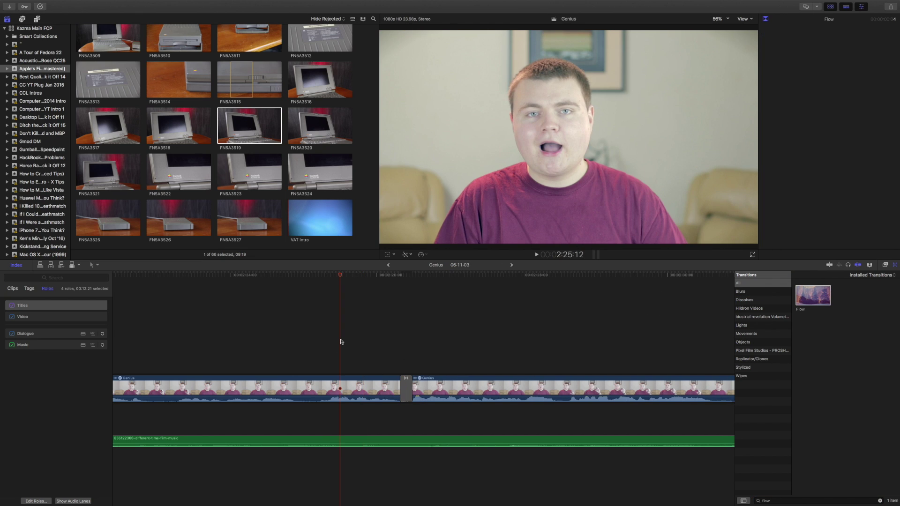
{"action": "left_click_drag", "start_coordinate": [295, 276], "coordinate": [262, 284]}
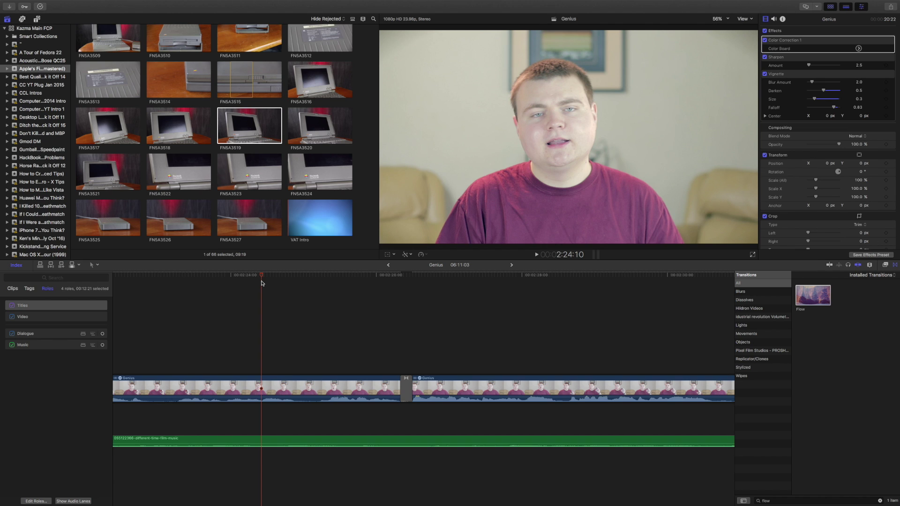
{"action": "key", "text": "space"}
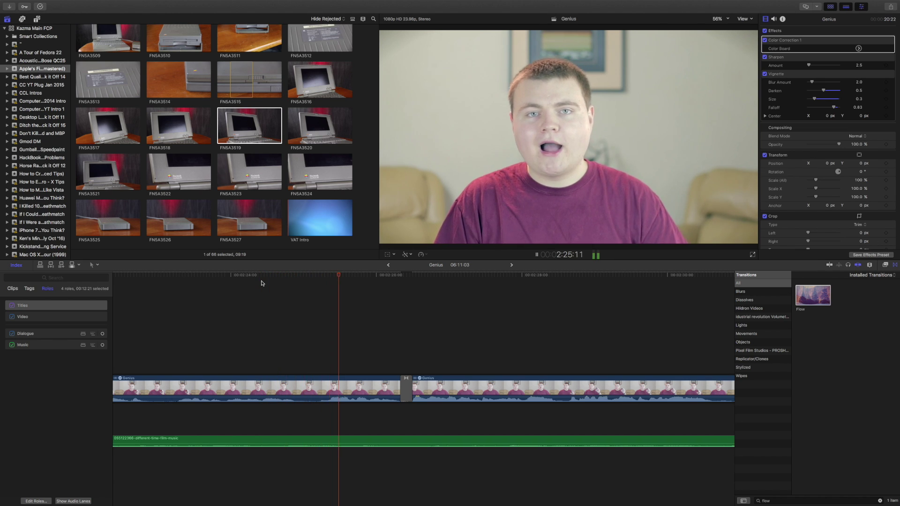
{"action": "key", "text": "space"}
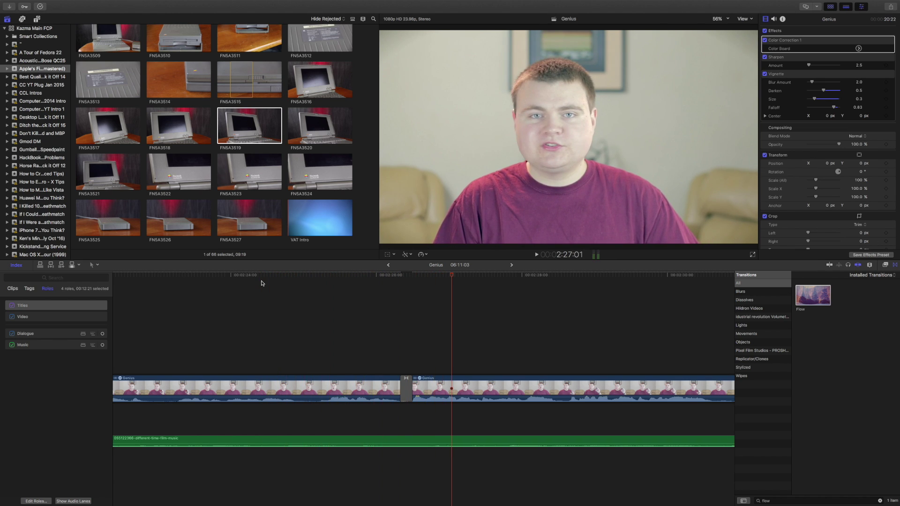
{"action": "left_click", "coordinate": [407, 389]}
{"action": "key", "text": "Delete"}
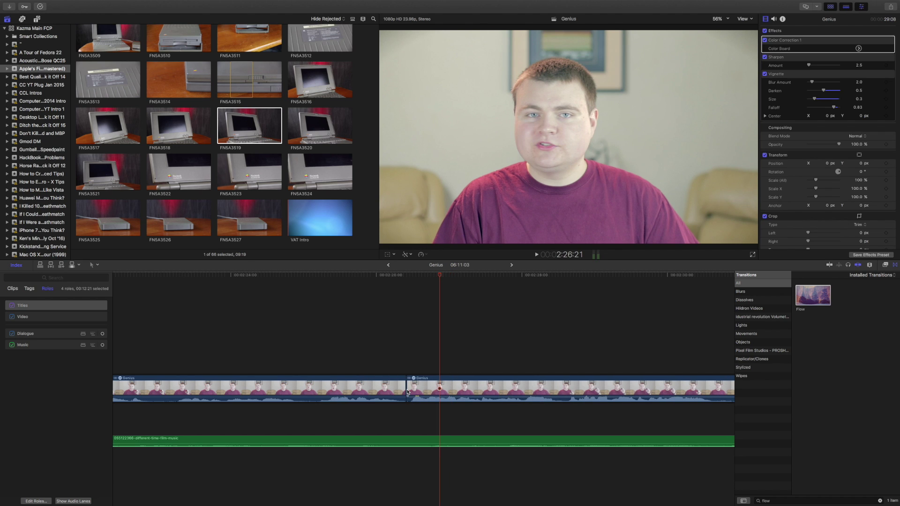
Switch back to the PowerBook 100 project and select clip FN5A3491 in the browser.
{"action": "left_click", "coordinate": [388, 265]}
{"action": "scroll", "coordinate": [360, 310], "scroll_direction": "down", "scroll_amount": 1}
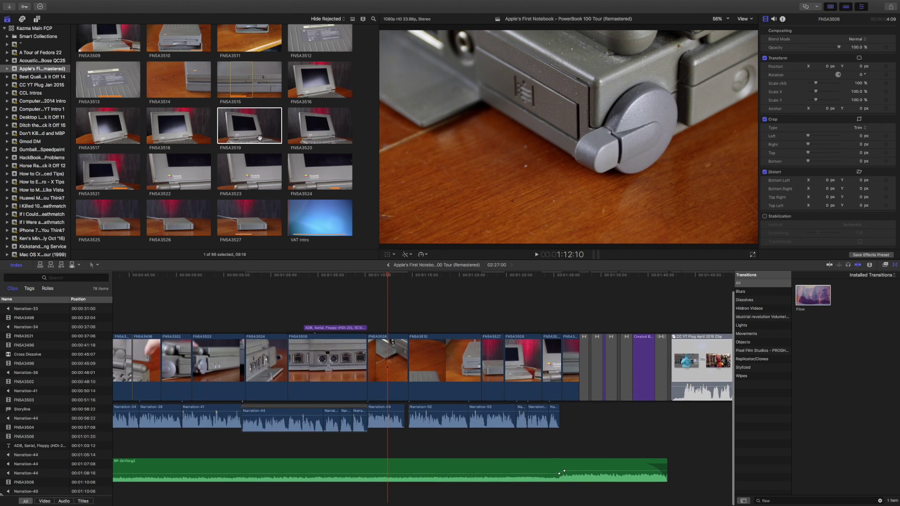
{"action": "scroll", "coordinate": [247, 115], "scroll_direction": "up", "scroll_amount": 10}
{"action": "scroll", "coordinate": [247, 115], "scroll_direction": "down", "scroll_amount": 5}
{"action": "scroll", "coordinate": [247, 115], "scroll_direction": "down", "scroll_amount": 1}
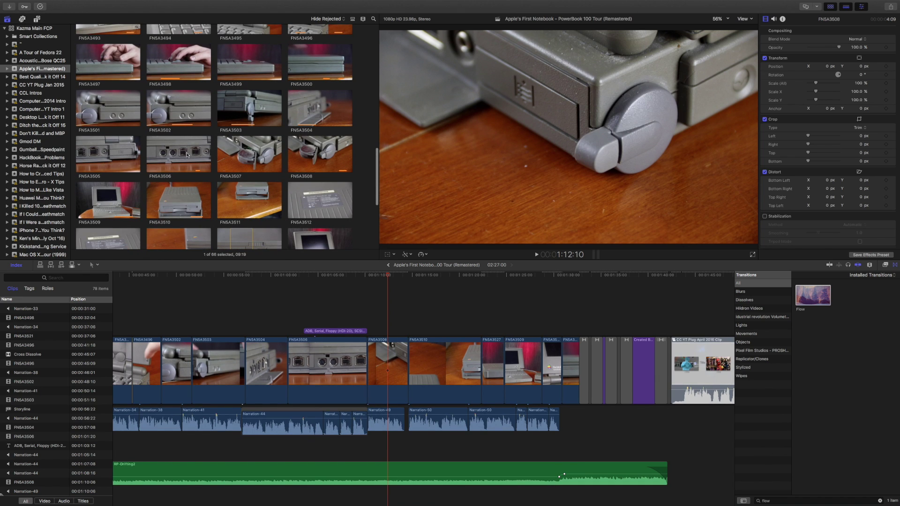
{"action": "key", "text": "Up"}
{"action": "scroll", "coordinate": [252, 115], "scroll_direction": "up", "scroll_amount": 5}
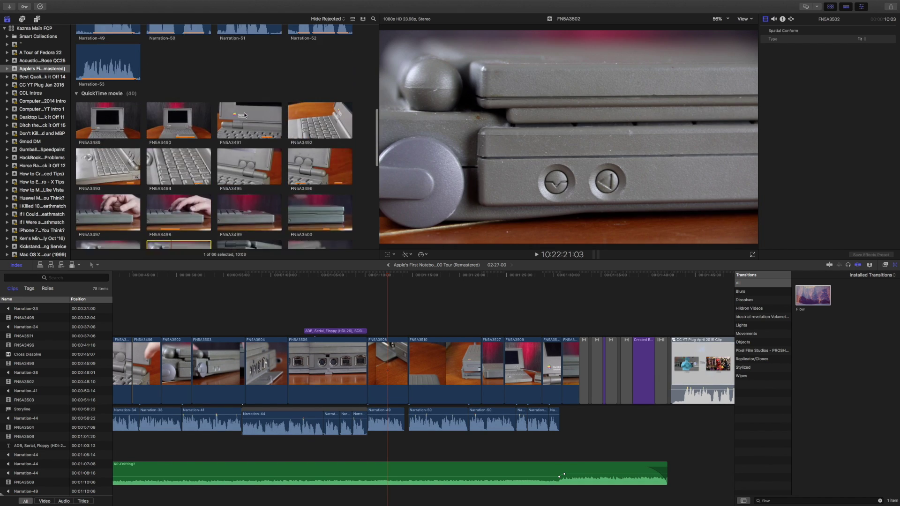
{"action": "scroll", "coordinate": [249, 113], "scroll_direction": "down", "scroll_amount": 1}
{"action": "left_click", "coordinate": [272, 124]}
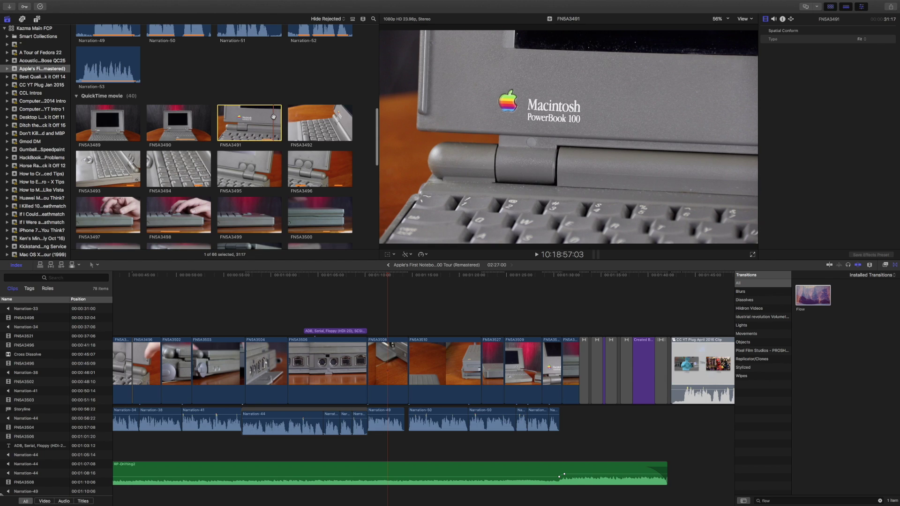
Turn on Continuous Playback, play from FN5A3491, then play onward from FN5A3515.
{"action": "left_click", "coordinate": [362, 20]}
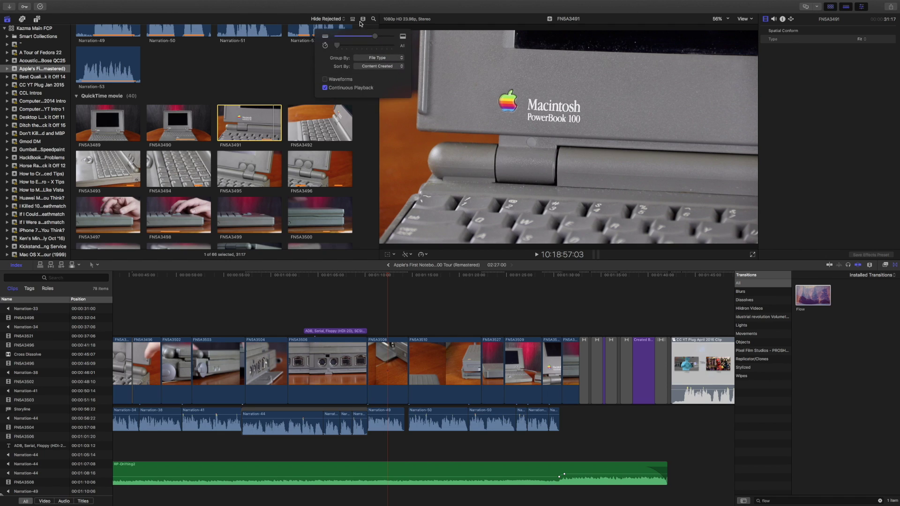
{"action": "left_click", "coordinate": [363, 20]}
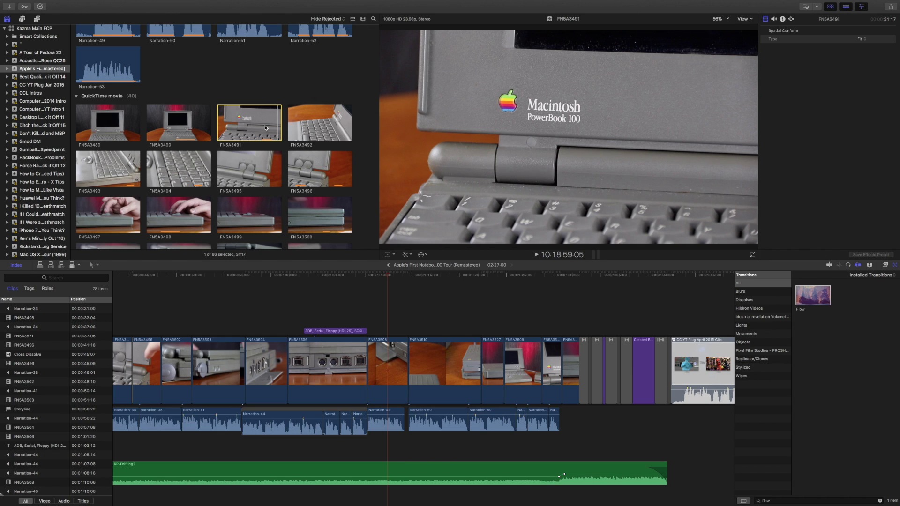
{"action": "key", "text": "space"}
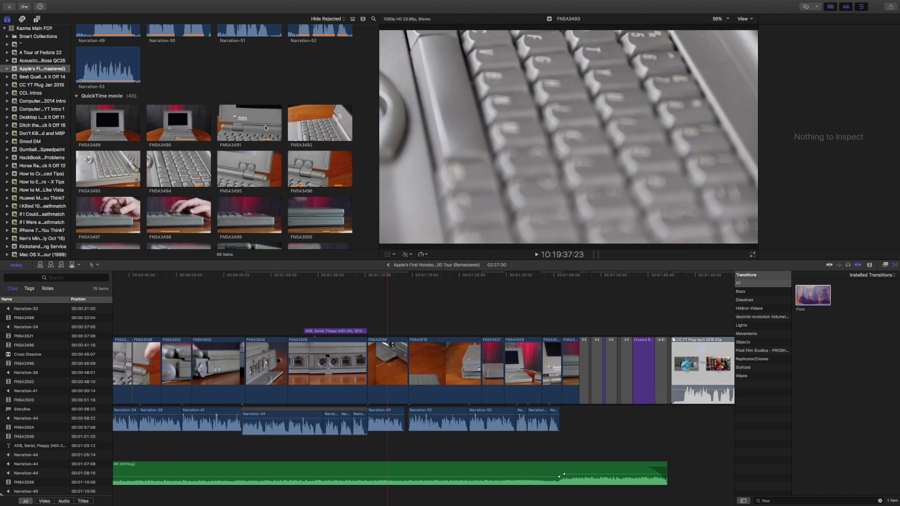
{"action": "scroll", "coordinate": [249, 145], "scroll_direction": "down", "scroll_amount": 5}
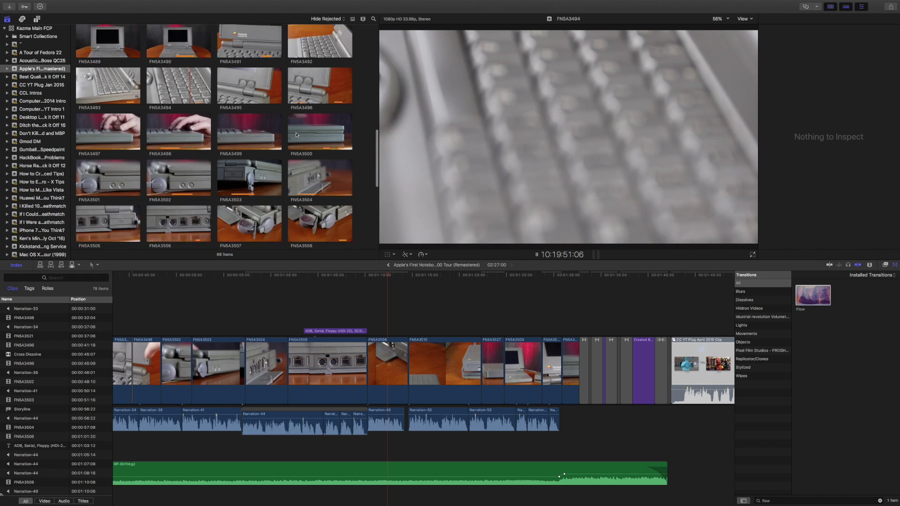
{"action": "scroll", "coordinate": [245, 153], "scroll_direction": "down", "scroll_amount": 4}
{"action": "key", "text": "space"}
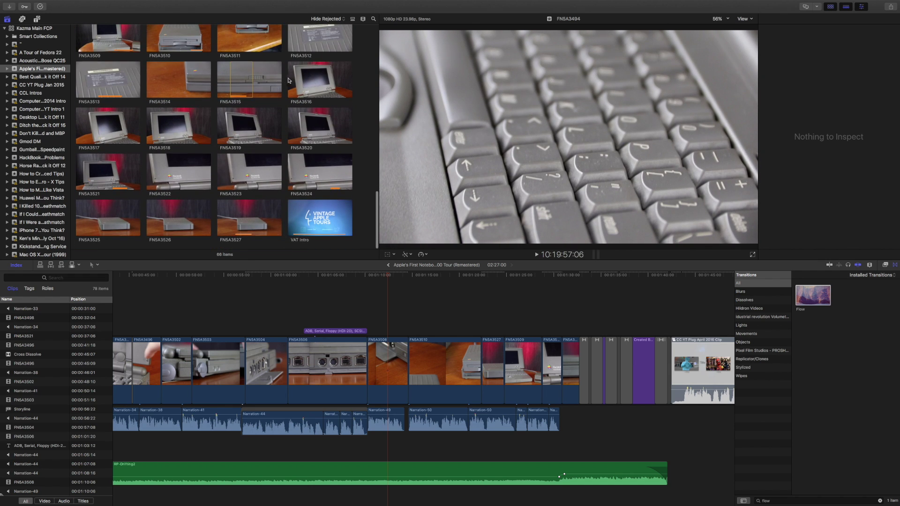
{"action": "left_click", "coordinate": [270, 83]}
{"action": "key", "text": "space"}
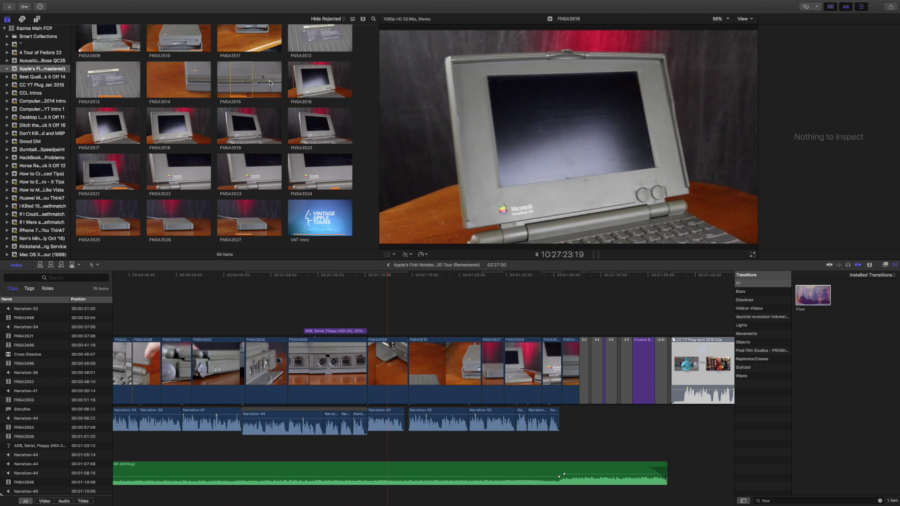
Place the playhead near the start of the PowerBook 100 timeline and play it.
{"action": "scroll", "coordinate": [232, 328], "scroll_direction": "left", "scroll_amount": 10}
{"action": "left_click", "coordinate": [233, 276]}
{"action": "key", "text": "space"}
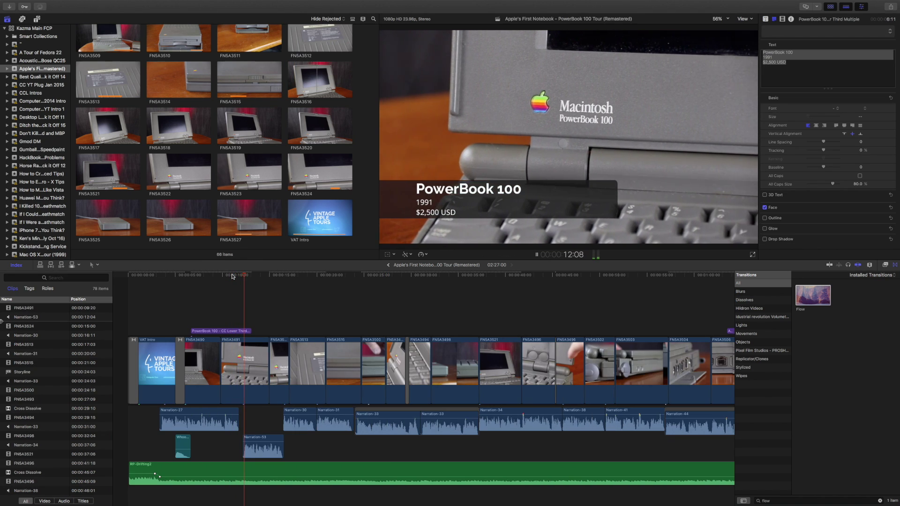